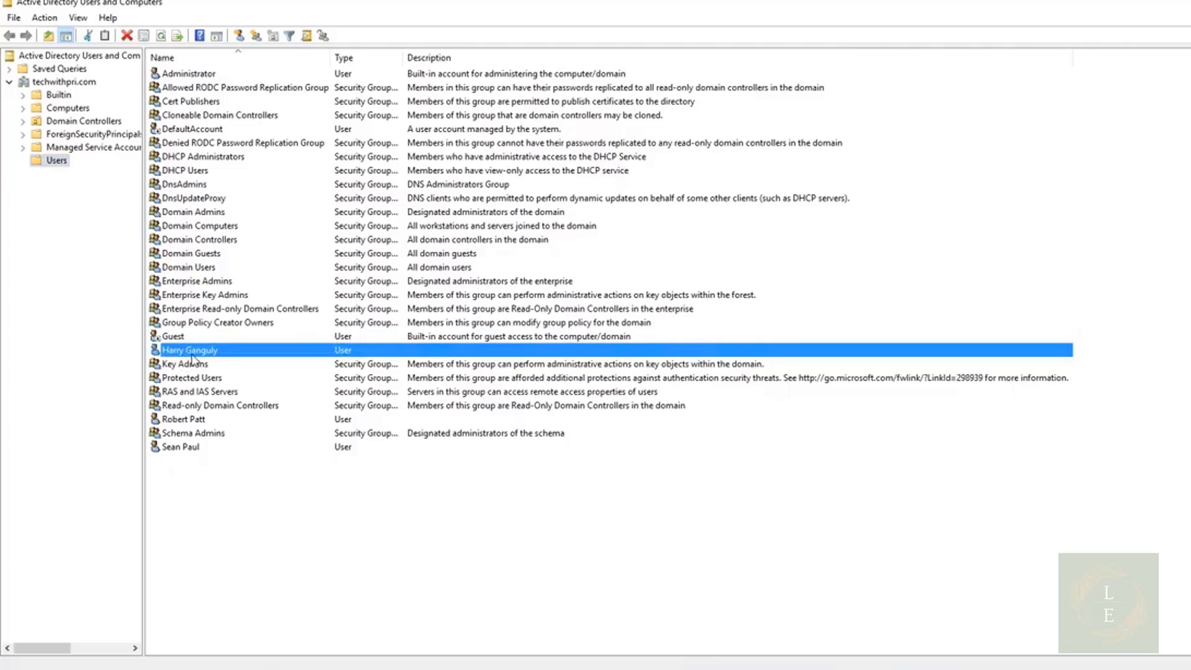
Create a global security group named Office_Group in the techwithpri.com domain root
click(195, 424)
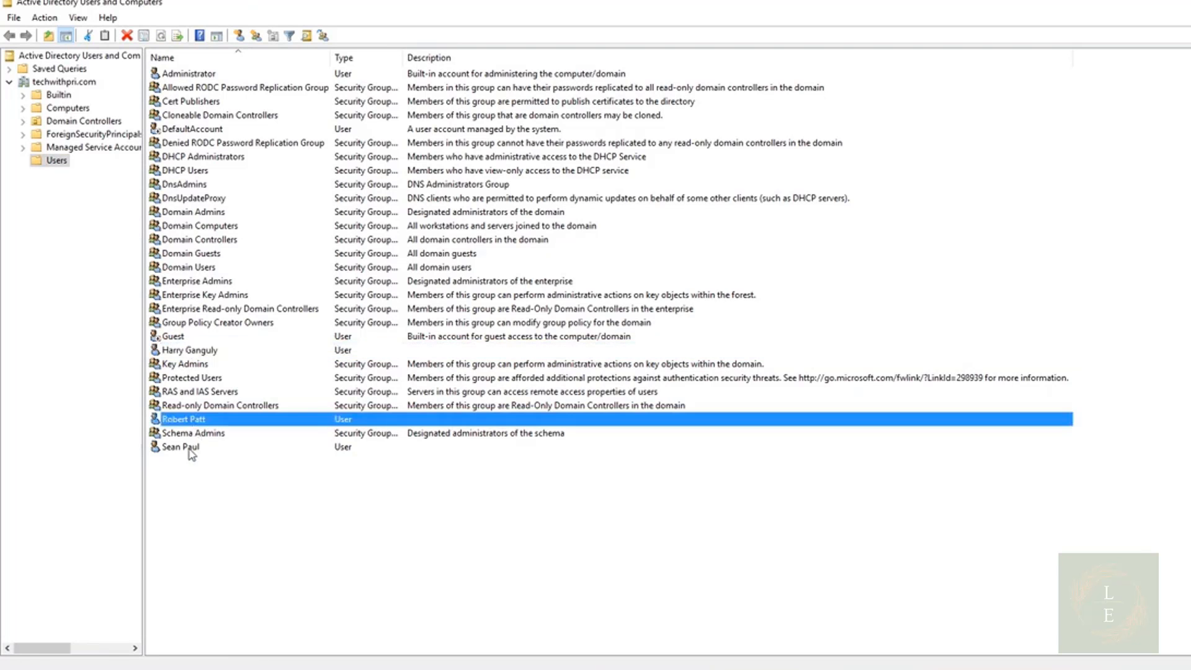
click(190, 451)
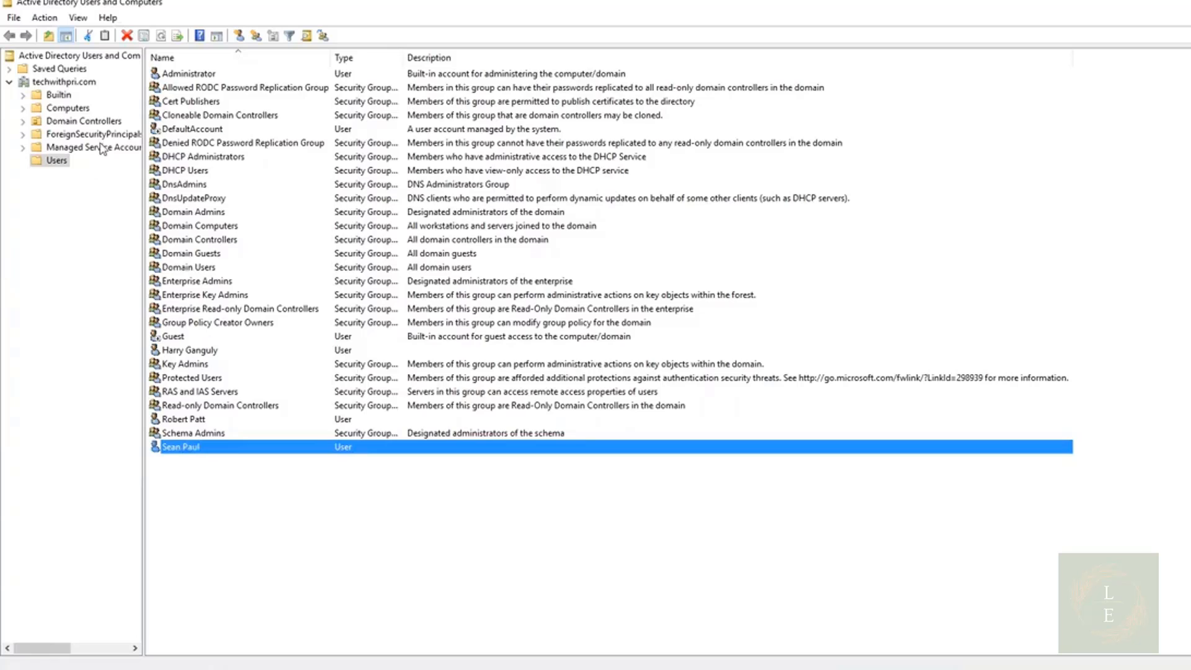
click(86, 87)
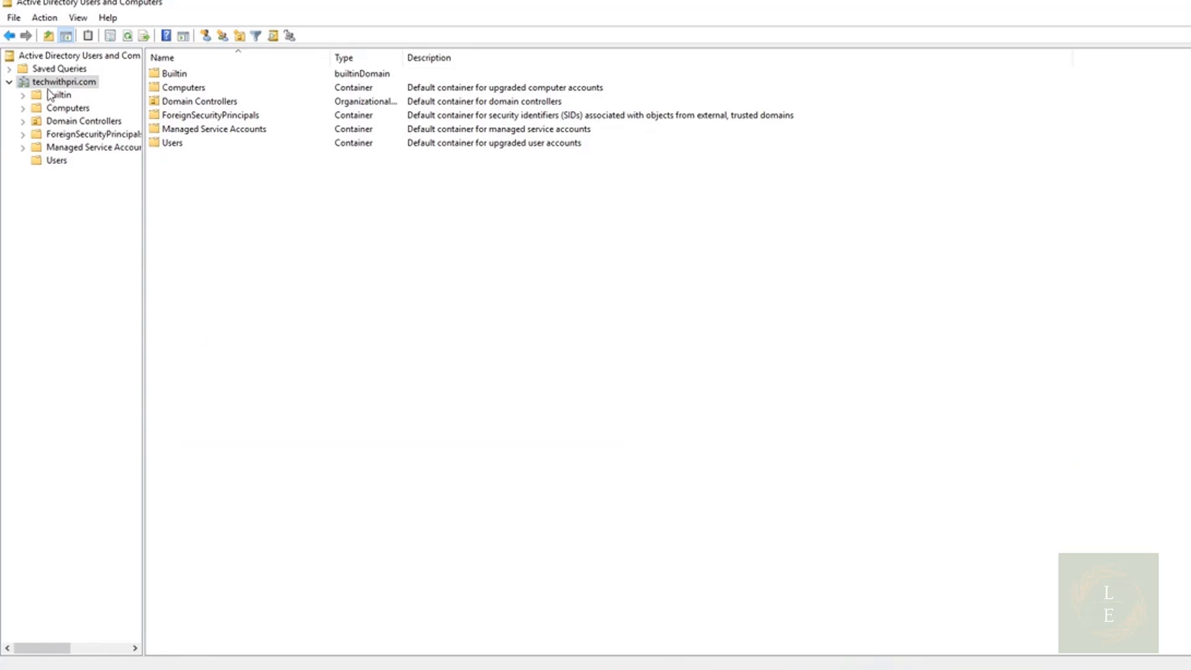
right_click(54, 86)
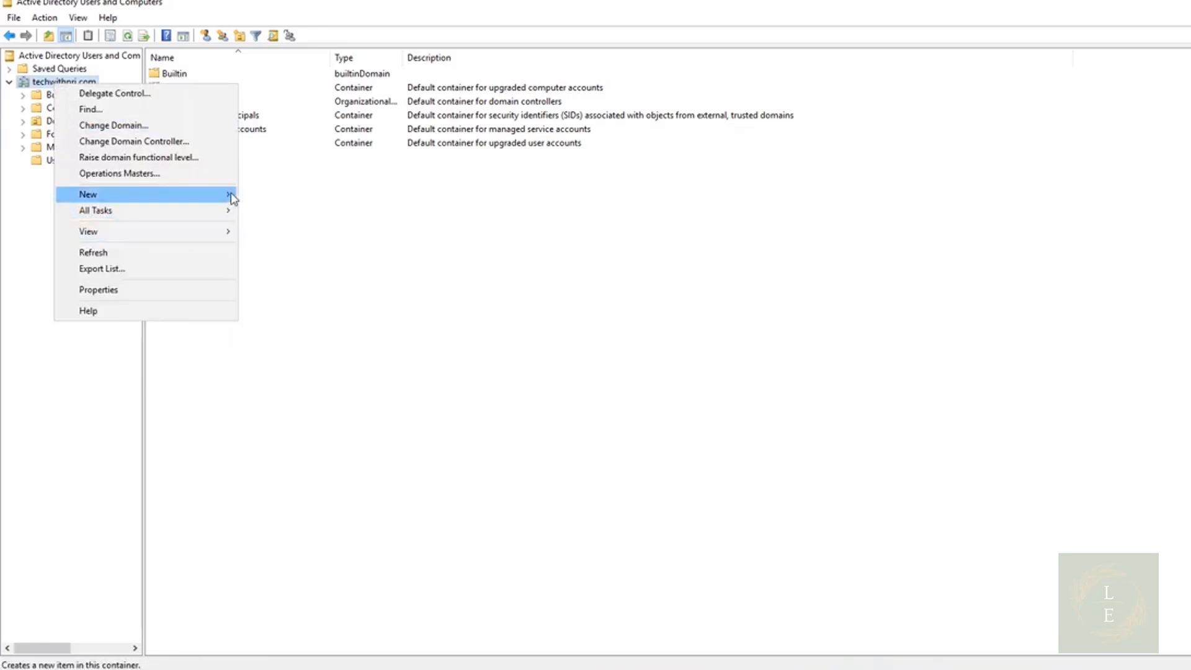
mouse_move(230, 195)
click(281, 226)
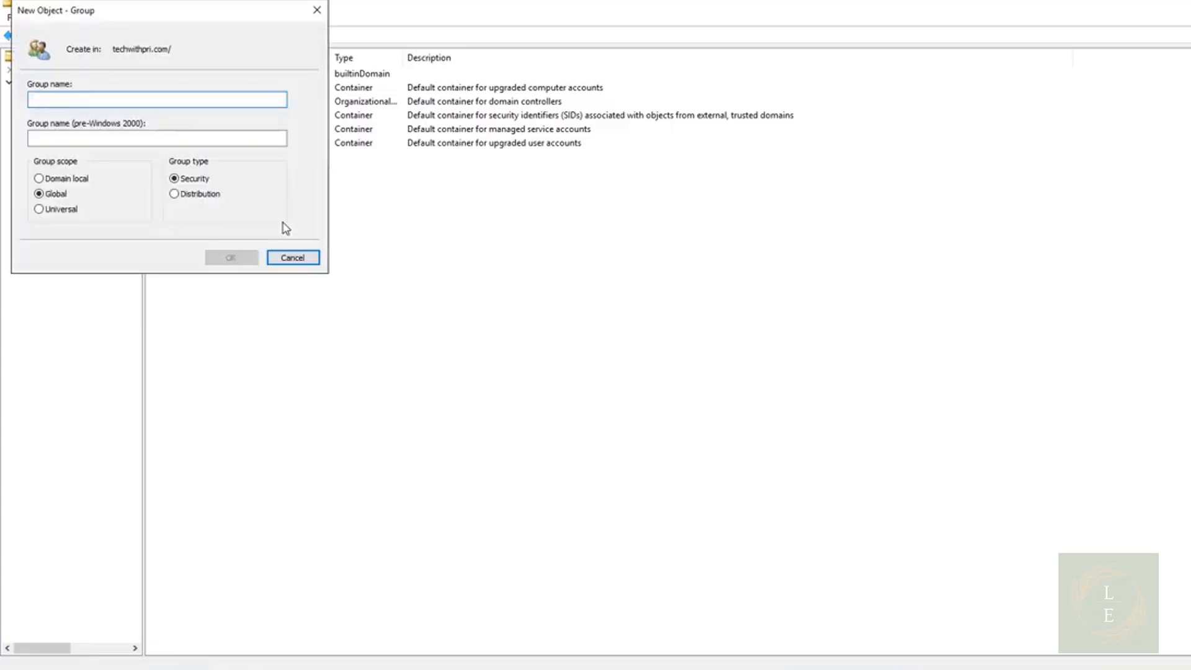
text(Office)
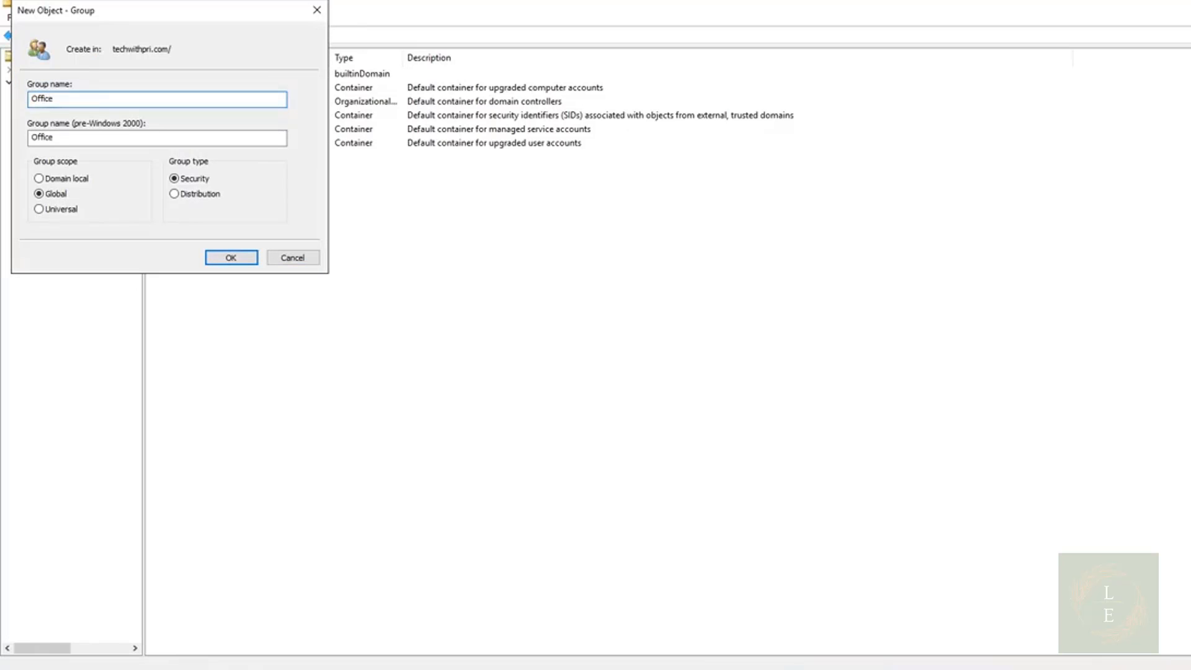
text(_Group)
click(237, 259)
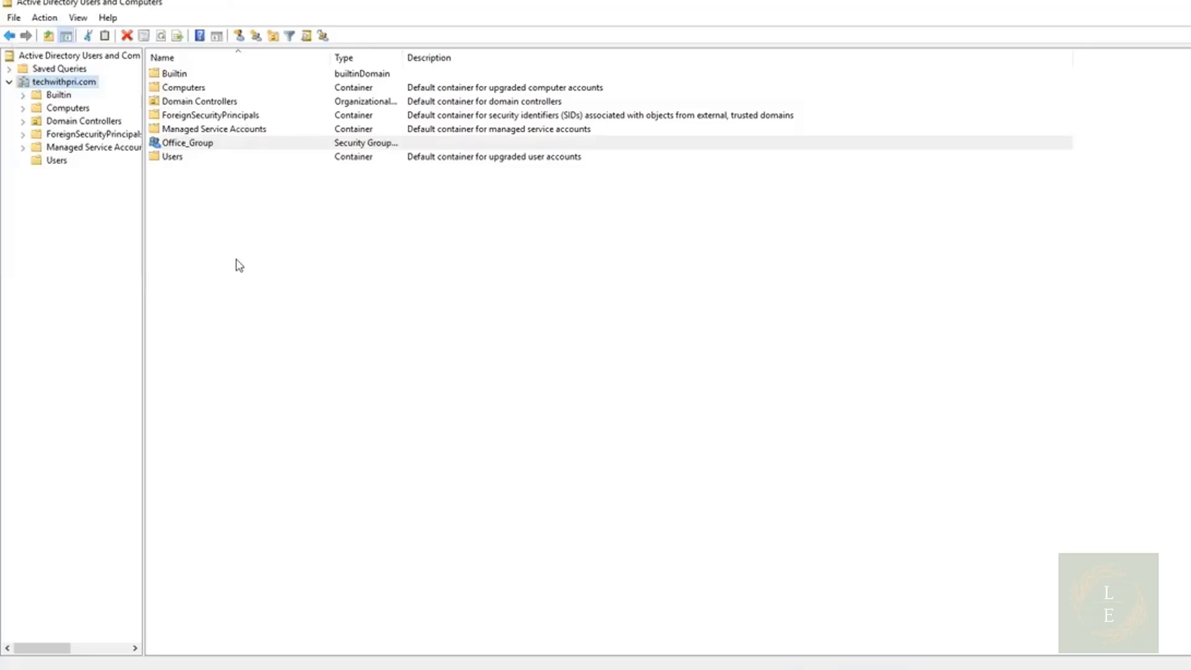
Open Office_Group's properties and add the first domain user account as a member
double_click(188, 145)
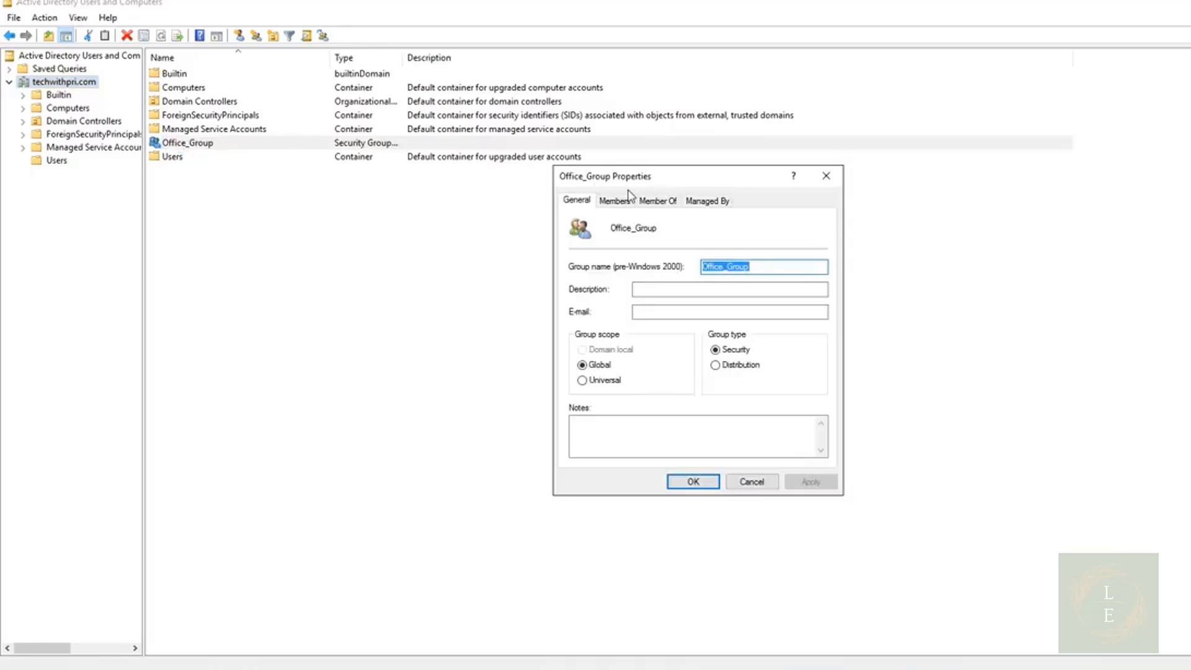
click(612, 201)
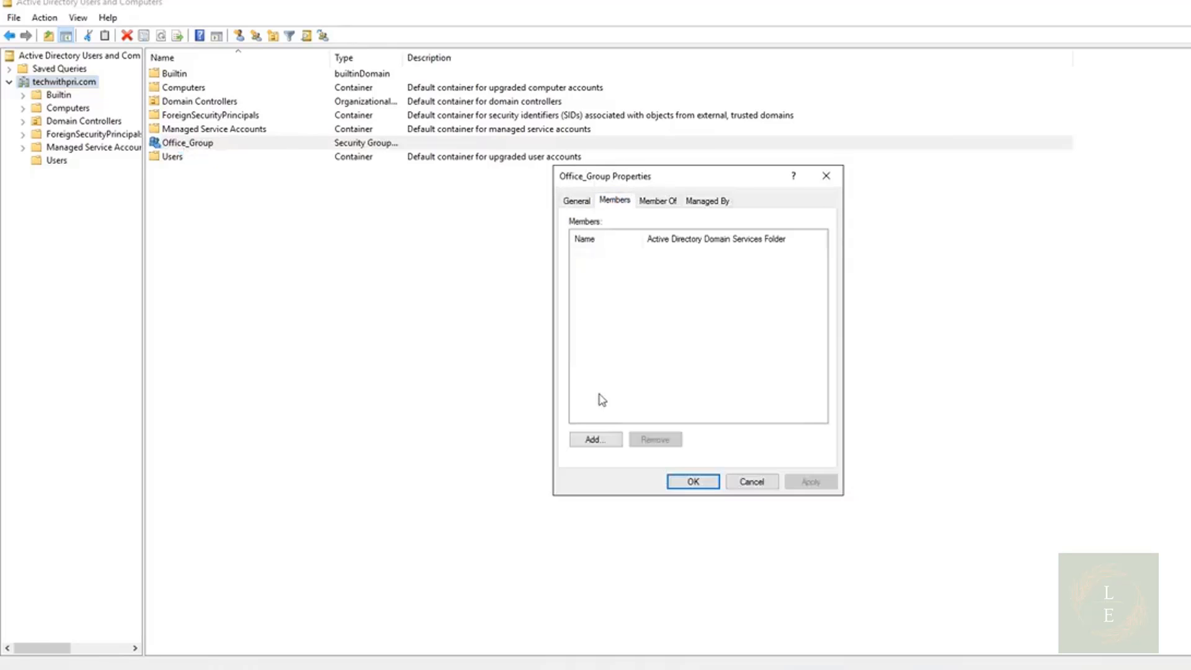
click(596, 441)
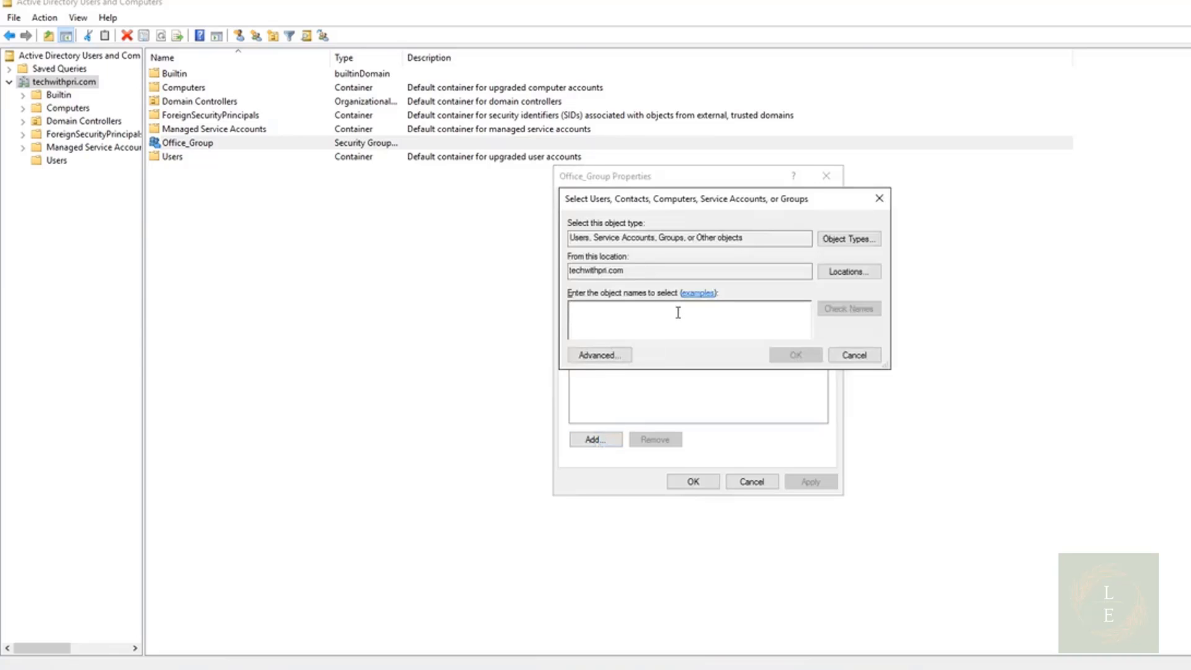
text(harry)
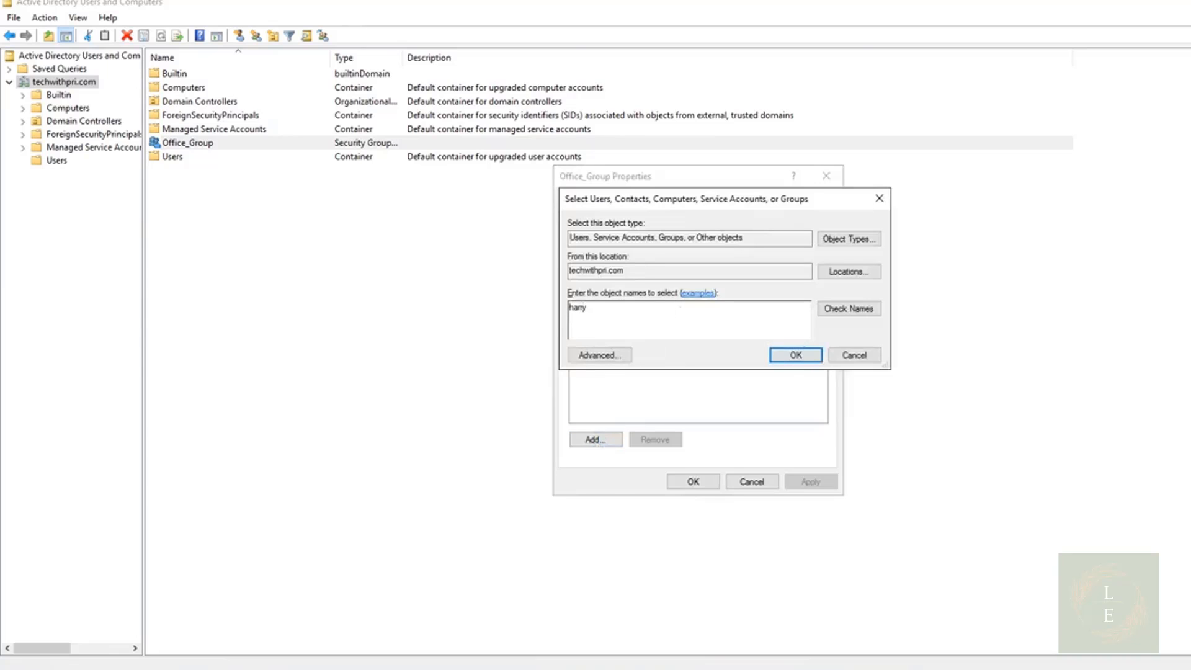
key(Return)
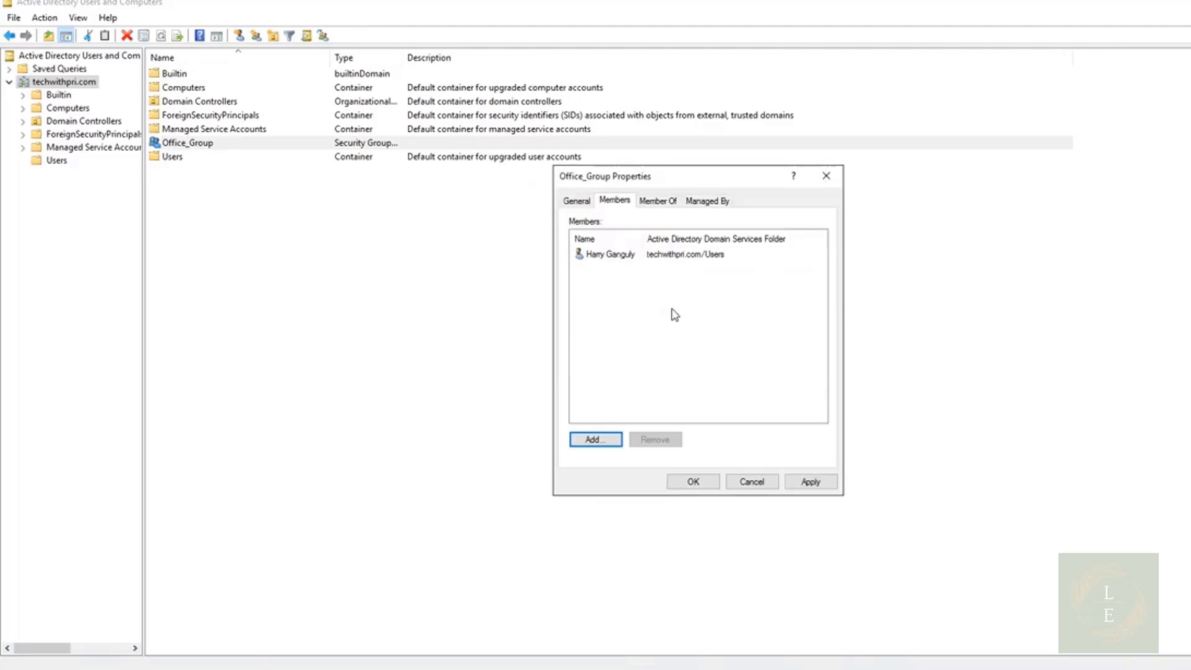
Add the other two domain user accounts as members of Office_Group and apply the changes
click(595, 441)
text(robert)
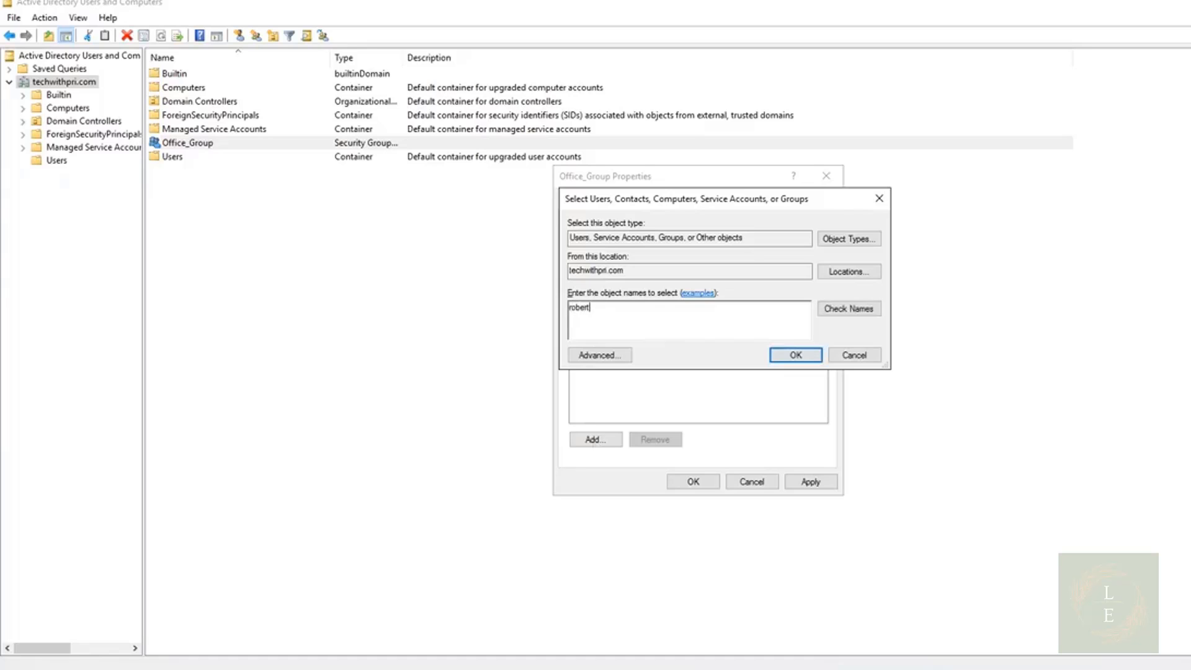
key(Return)
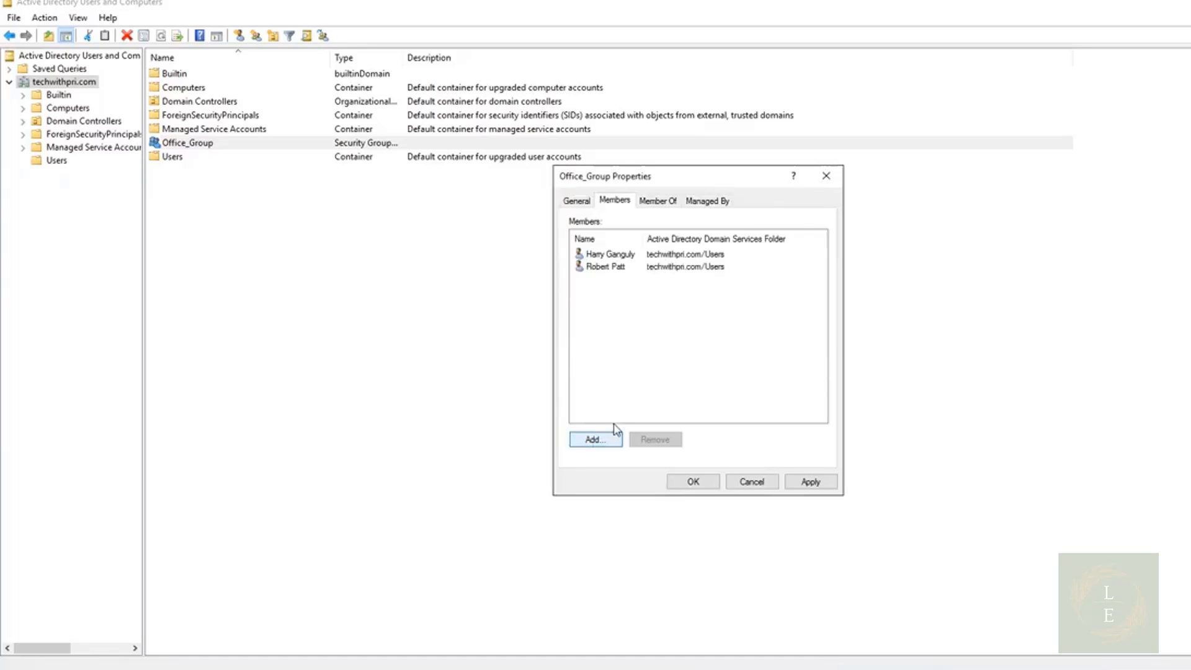
click(601, 442)
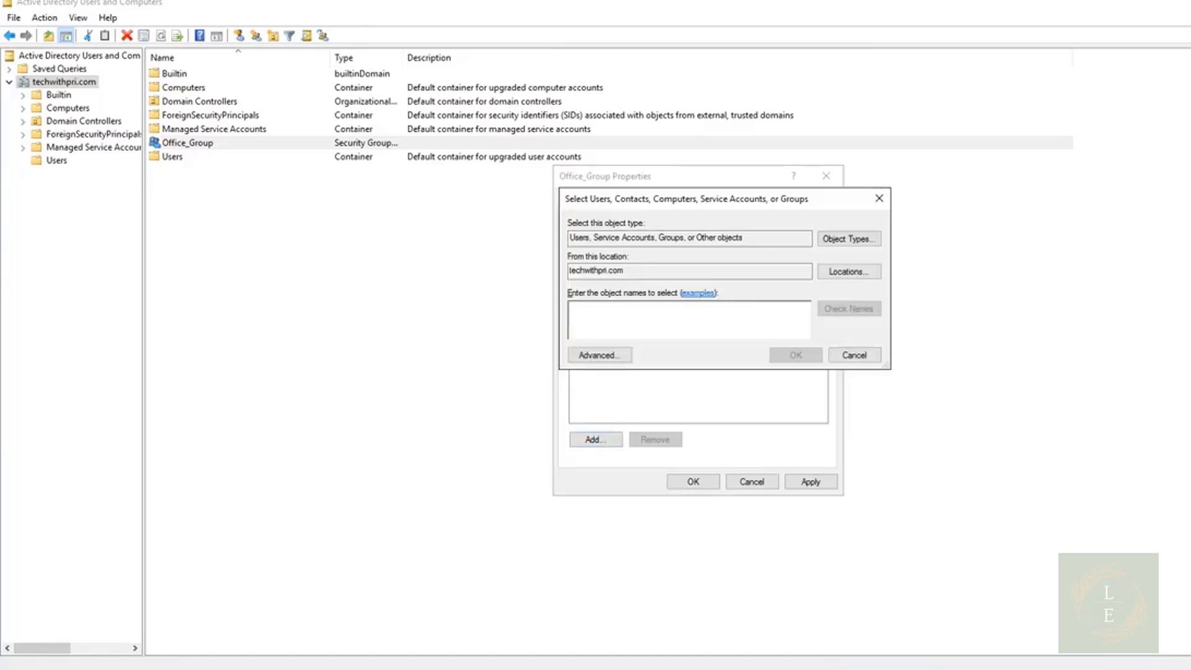
text(sean)
key(Return)
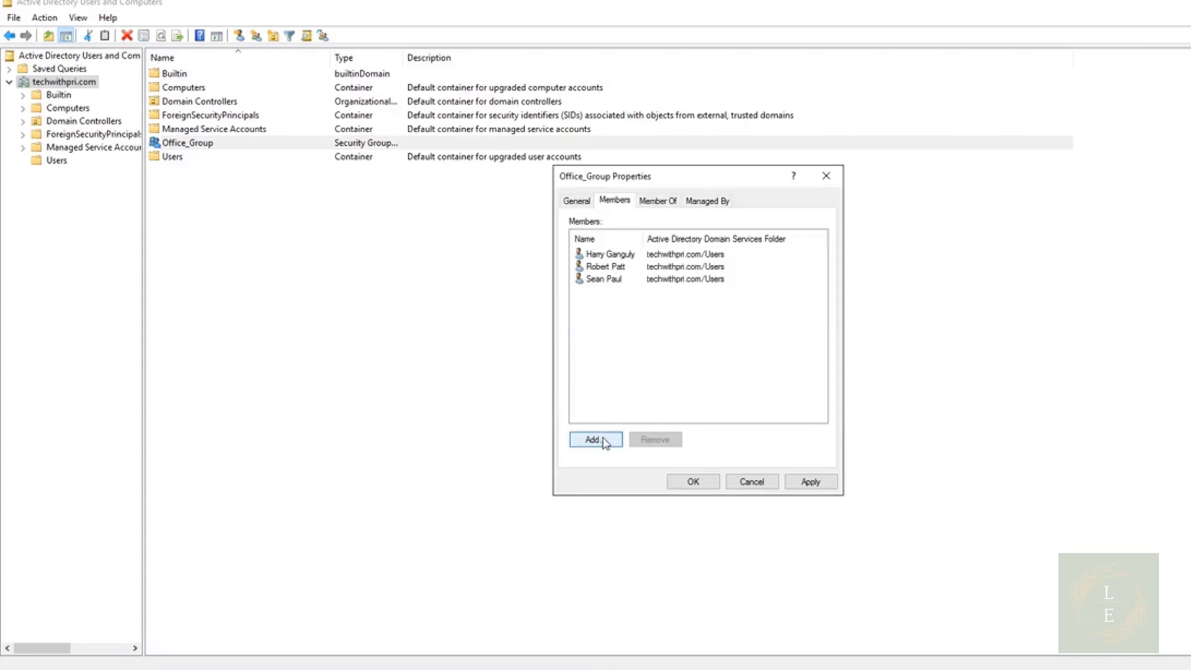
click(811, 482)
click(708, 484)
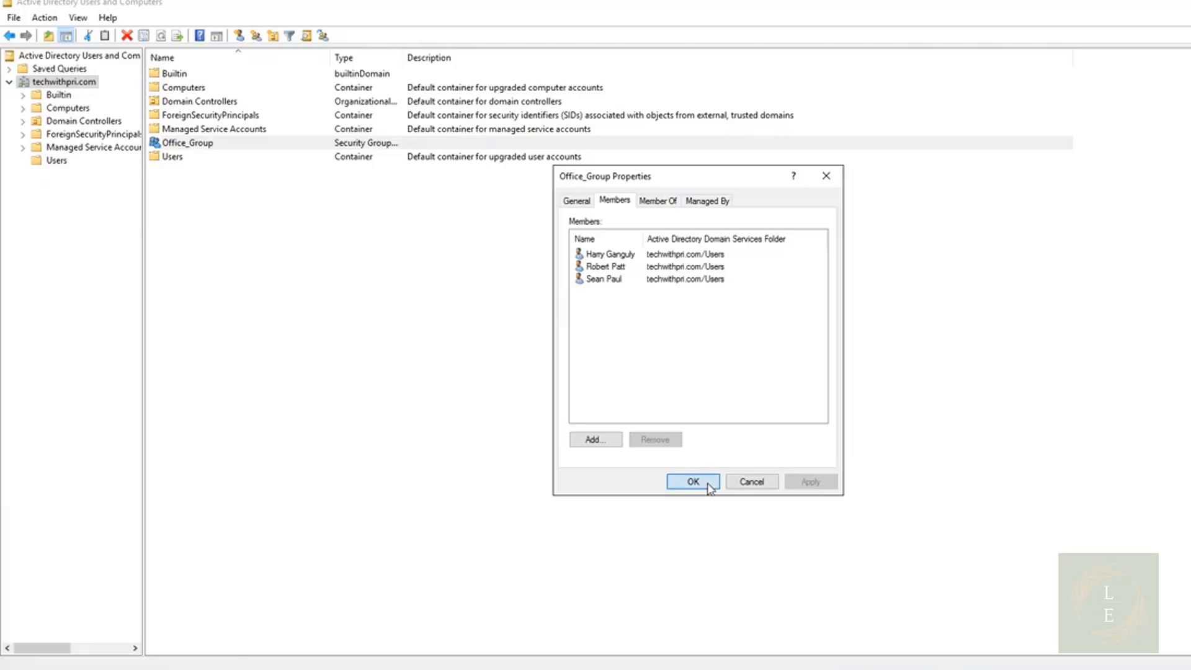
Open the first user's properties from the Users container and review the groups it is a member of
click(75, 169)
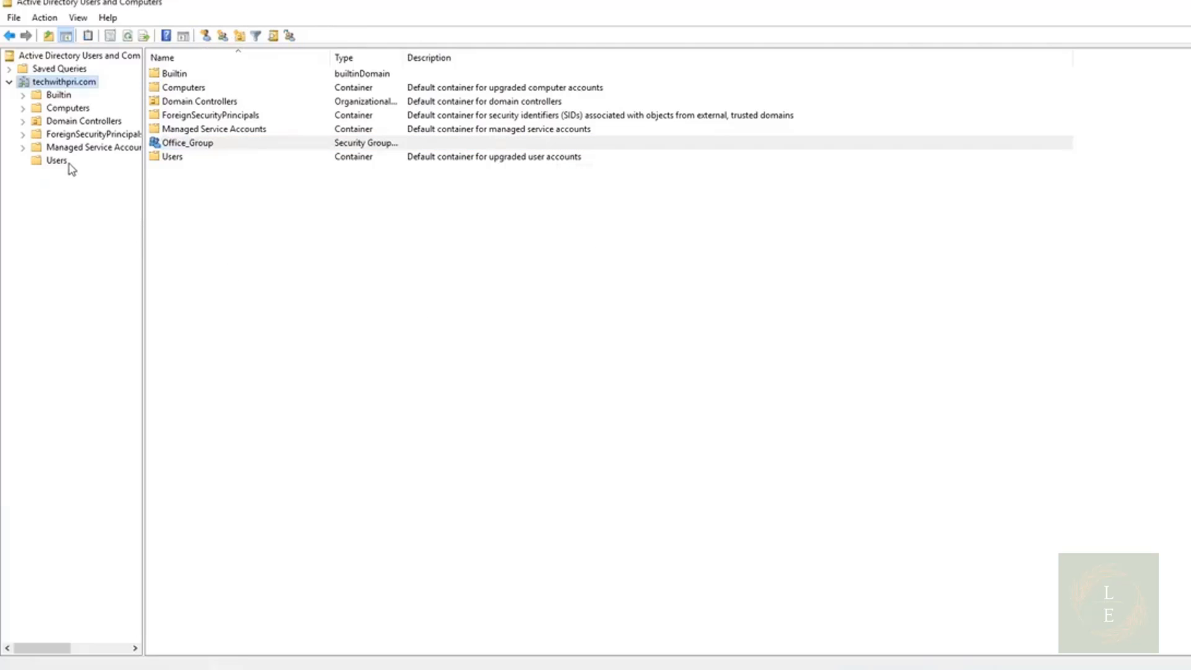
click(65, 163)
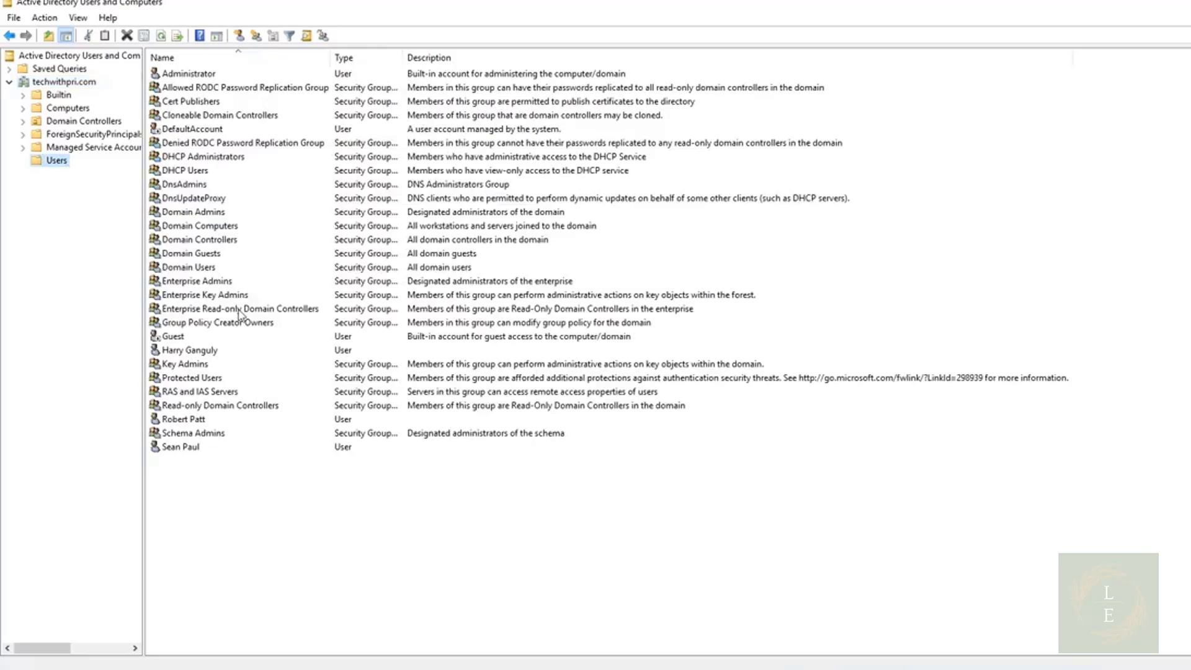
double_click(195, 352)
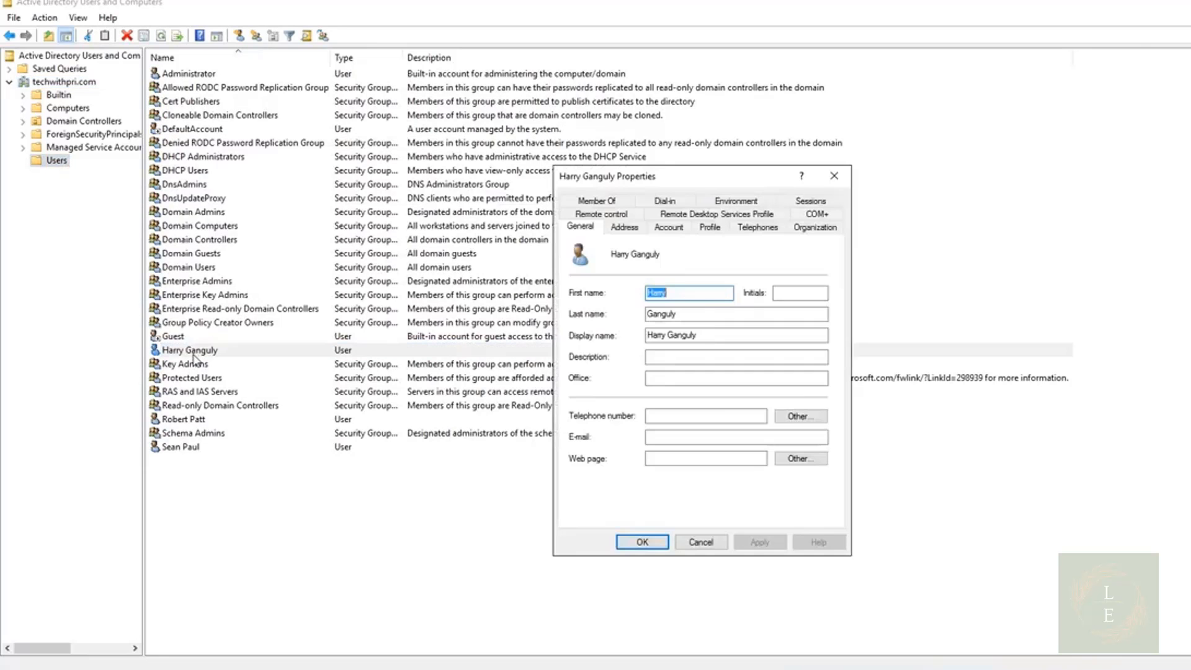
click(606, 204)
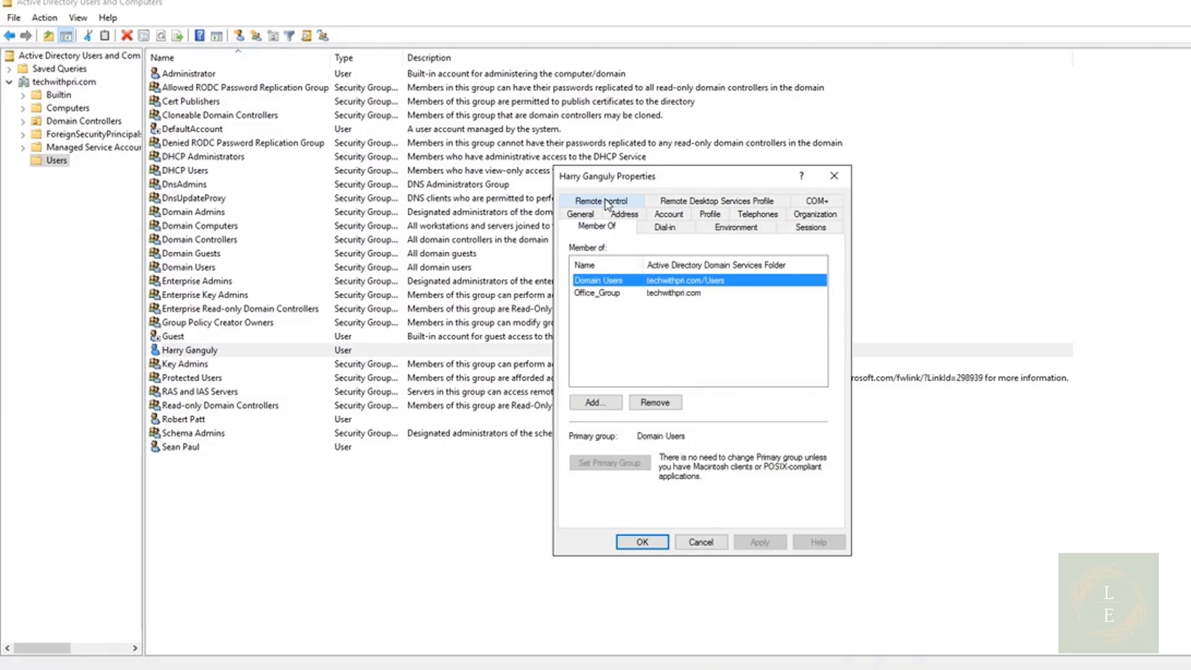
click(606, 298)
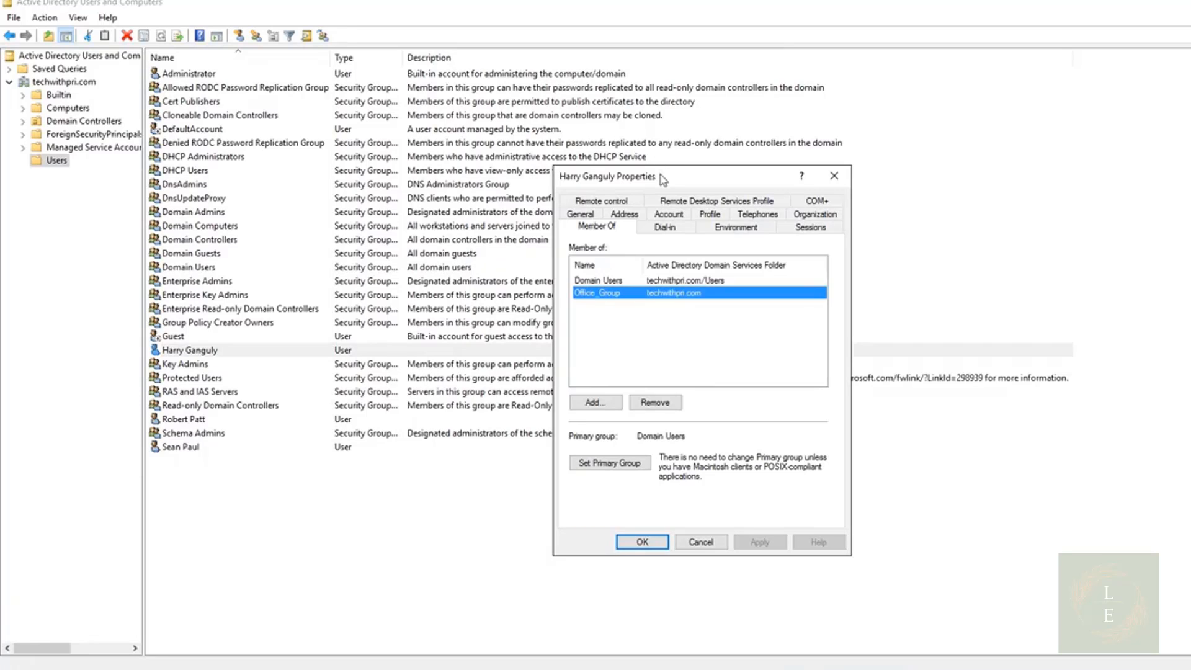
Move the user's properties dialog and look through its General, Organization, Account and Profile tabs
drag(663, 180, 543, 99)
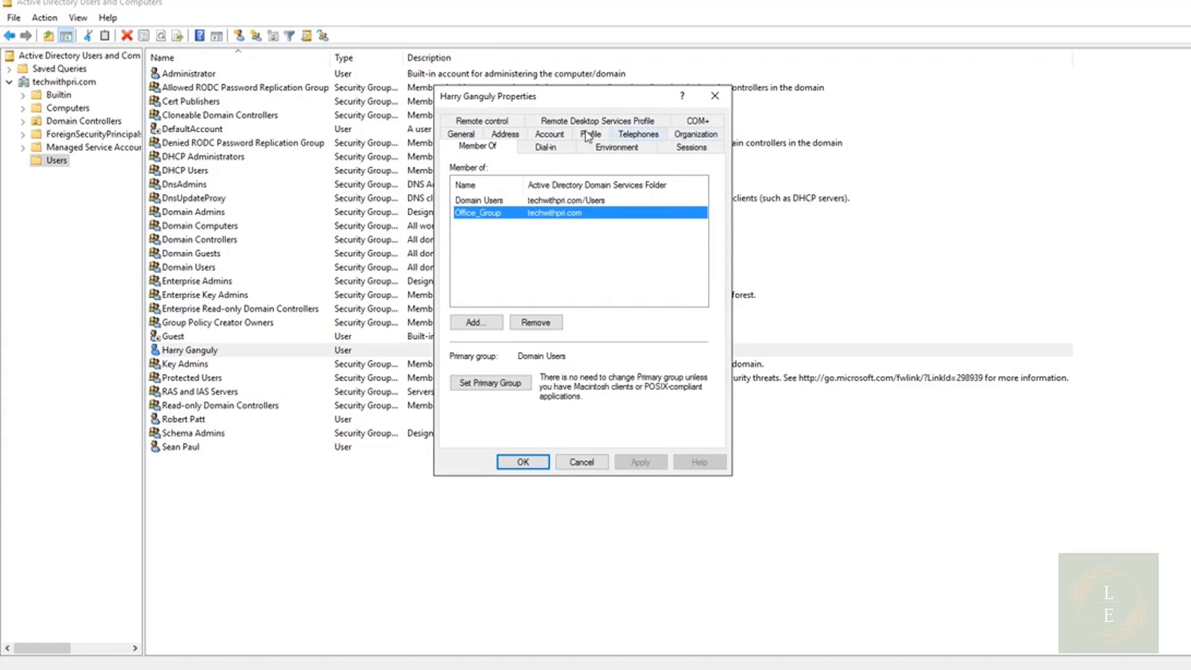
click(461, 134)
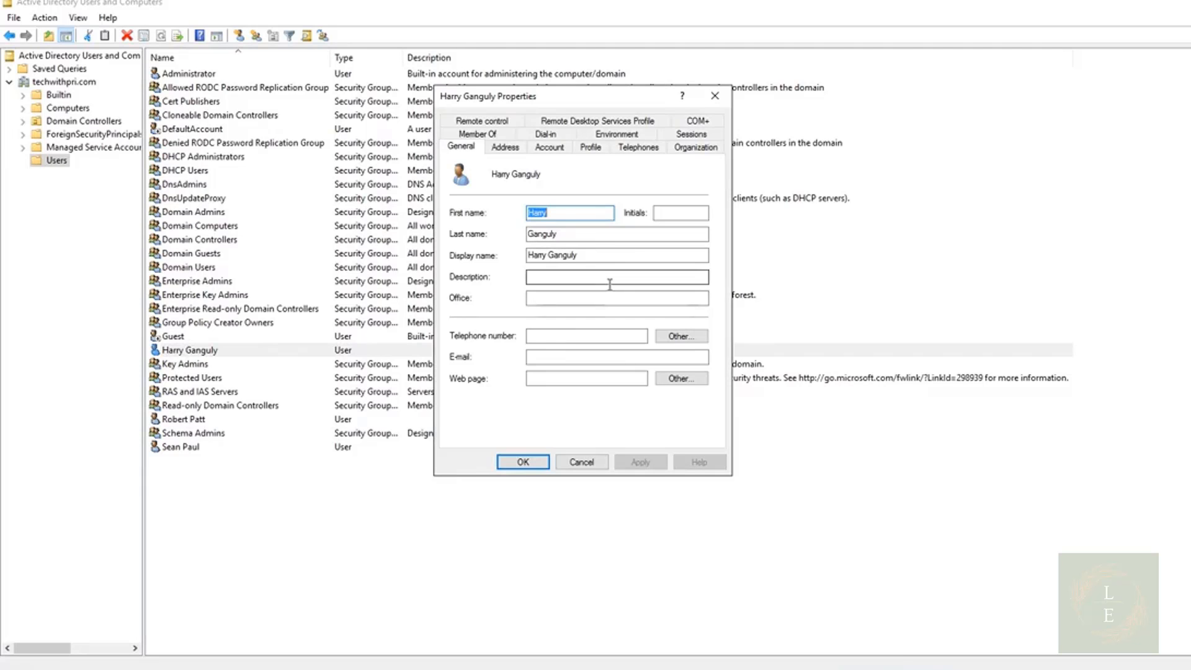
click(690, 154)
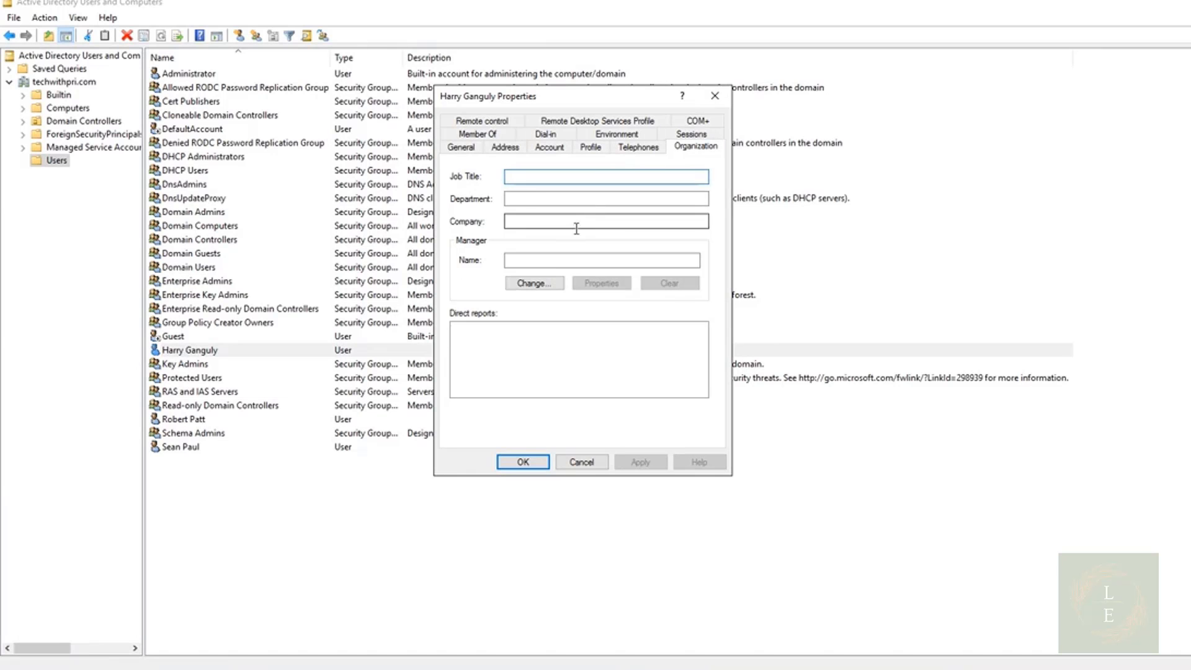
click(547, 154)
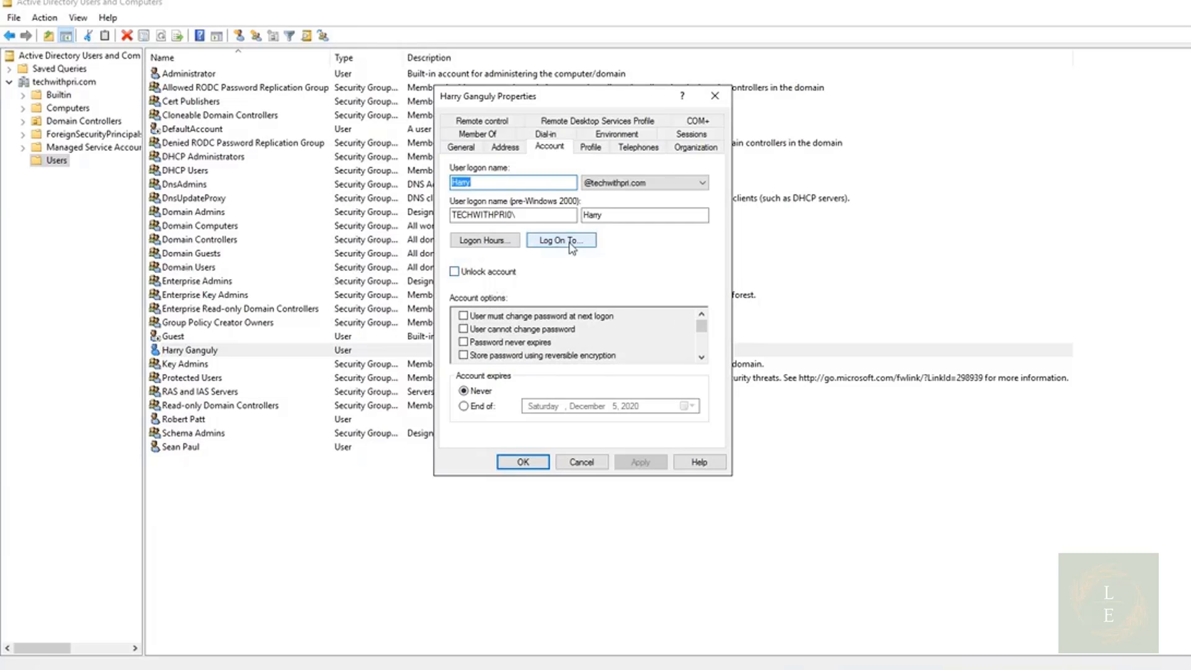
click(591, 149)
key(alt+l)
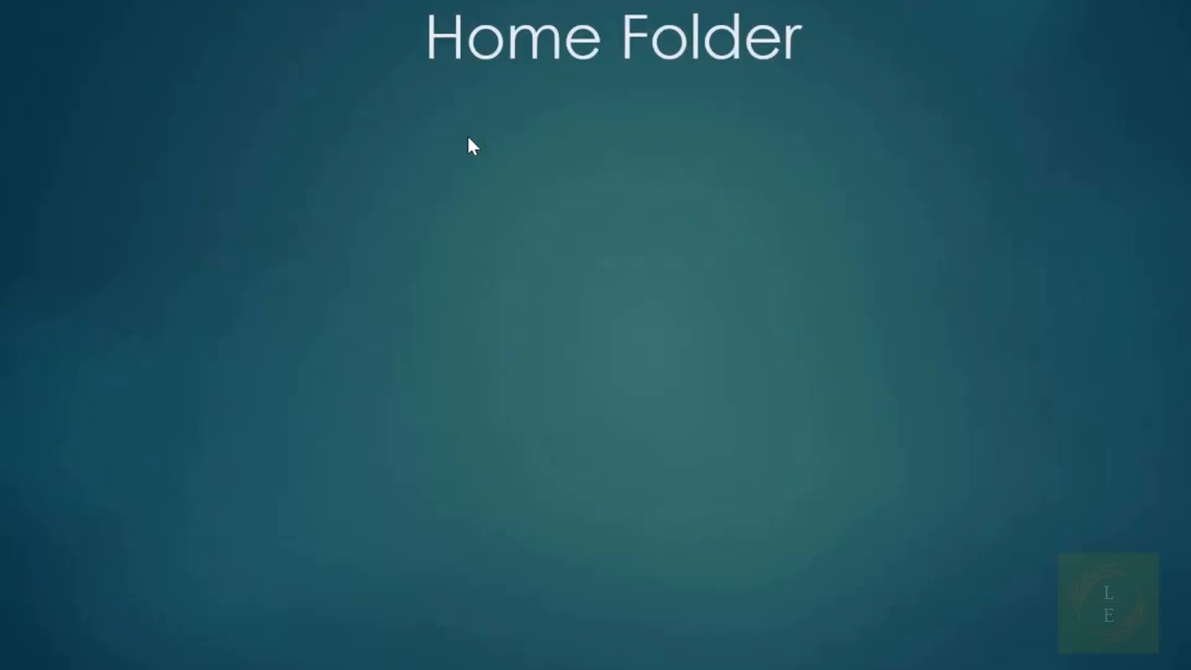
click(468, 137)
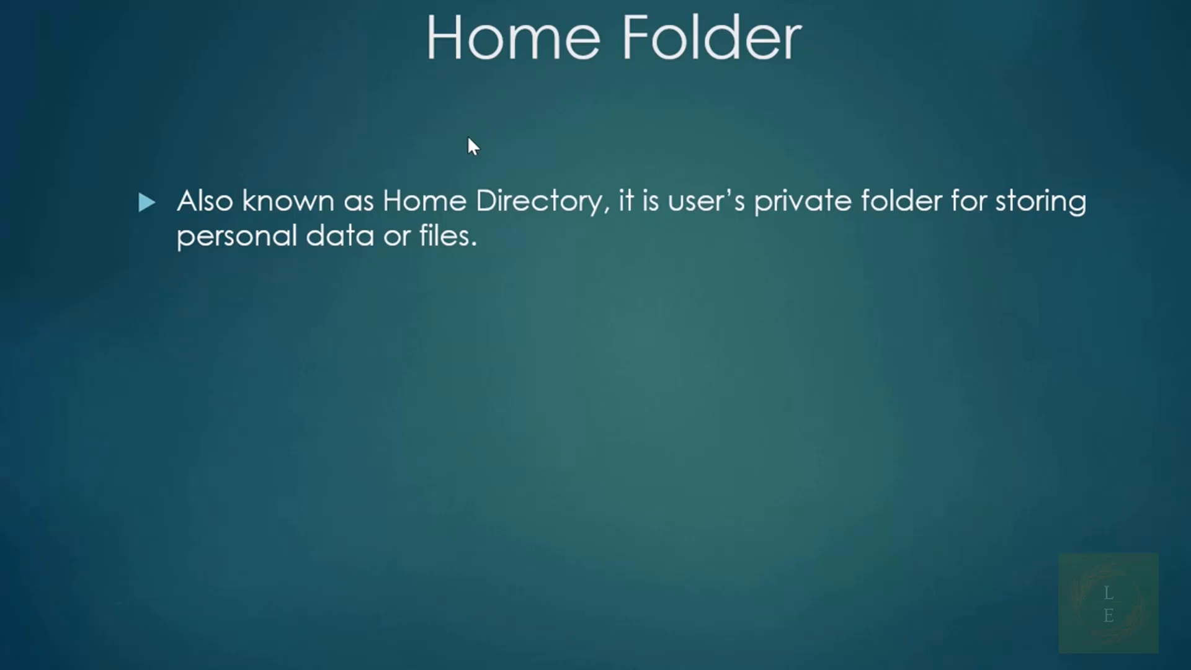
click(467, 135)
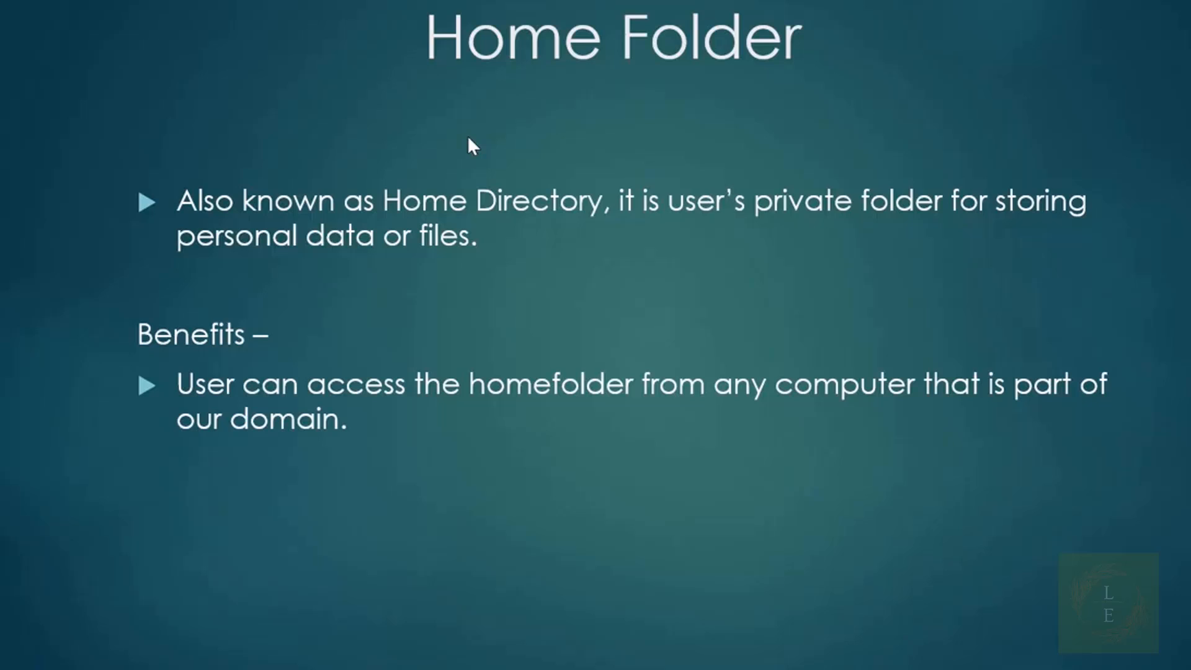
key(Right)
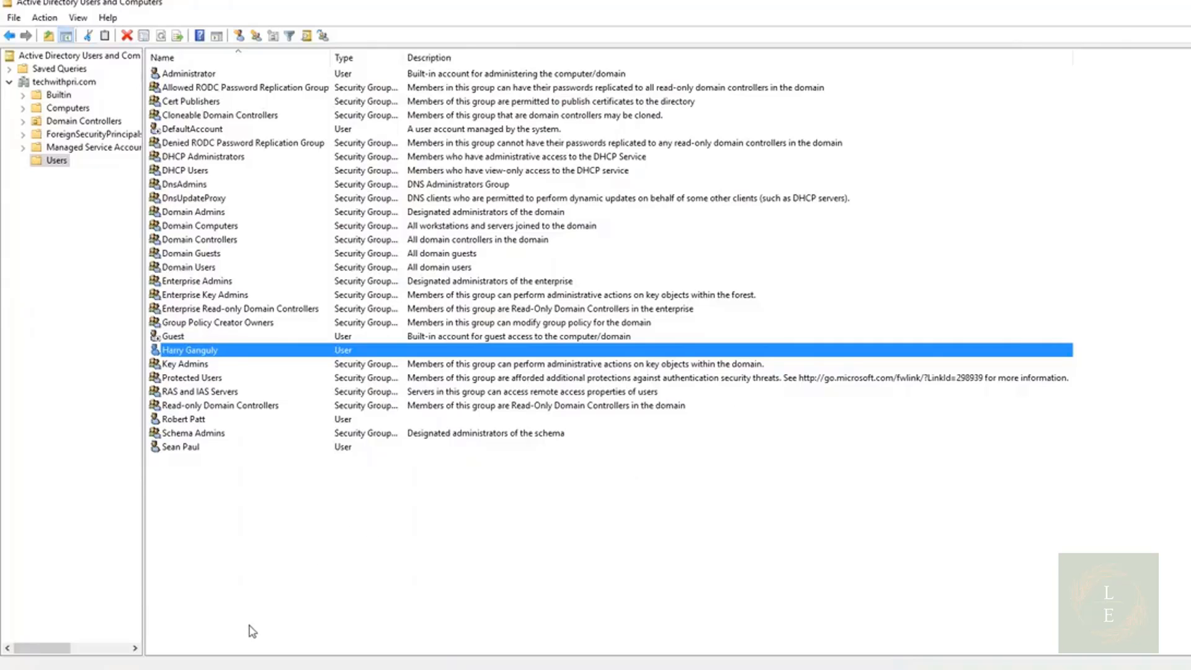
Create a new folder named Home_Folder at the root of the C: drive in File Explorer
click(208, 669)
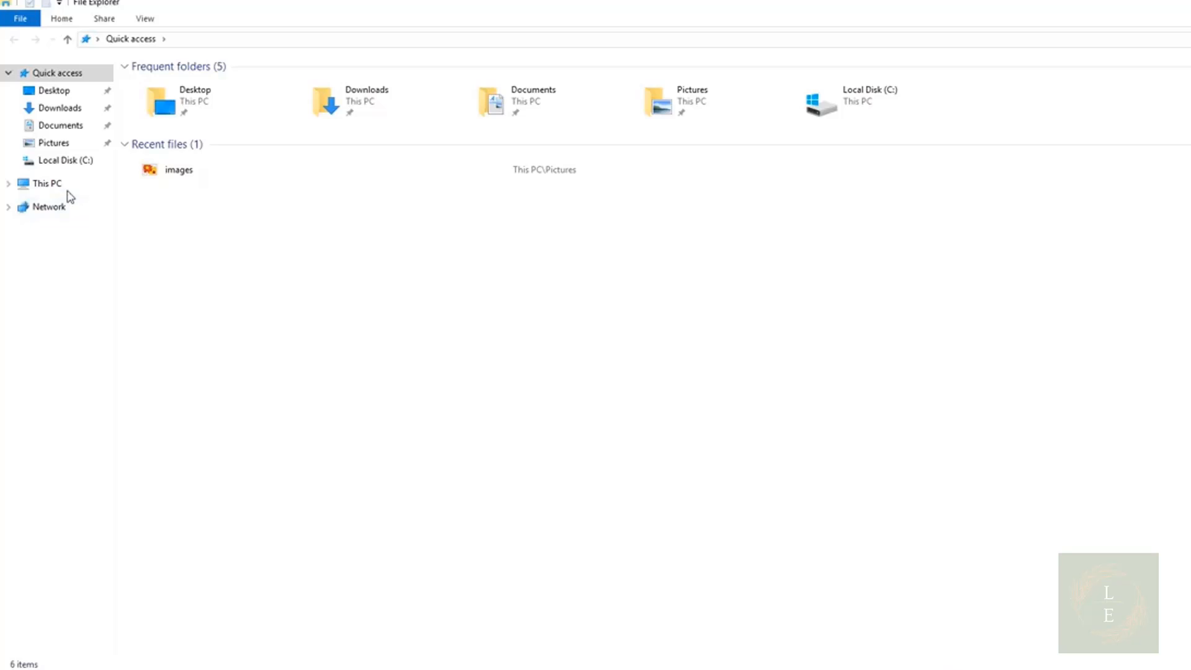
click(66, 186)
double_click(193, 172)
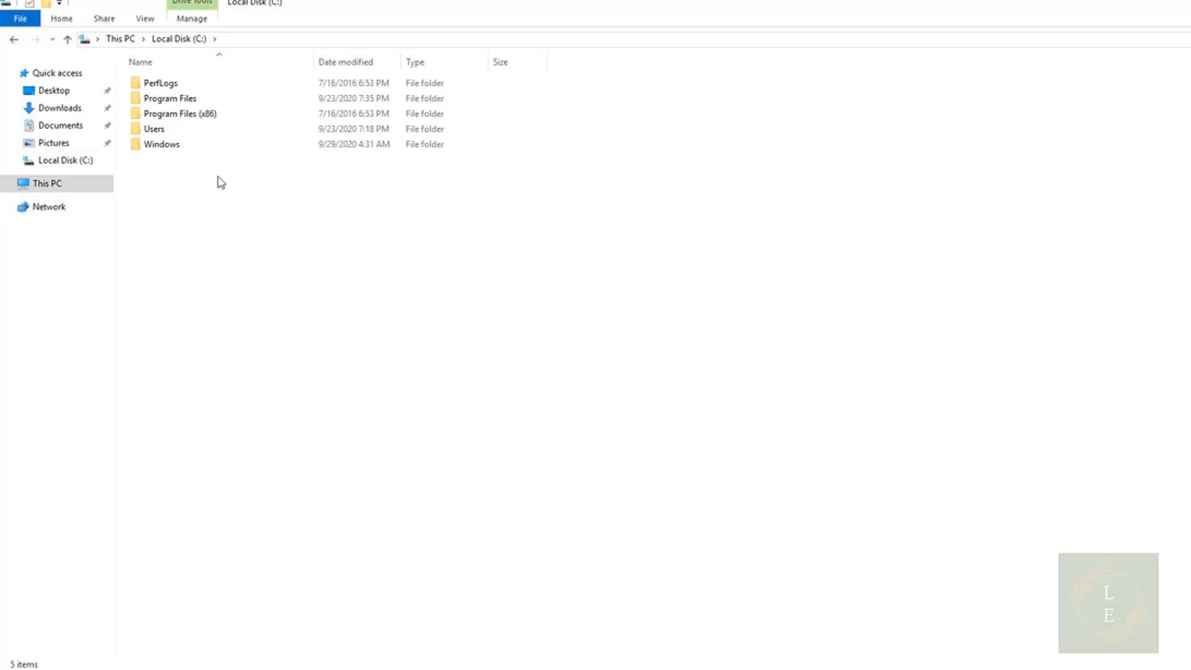
right_click(197, 205)
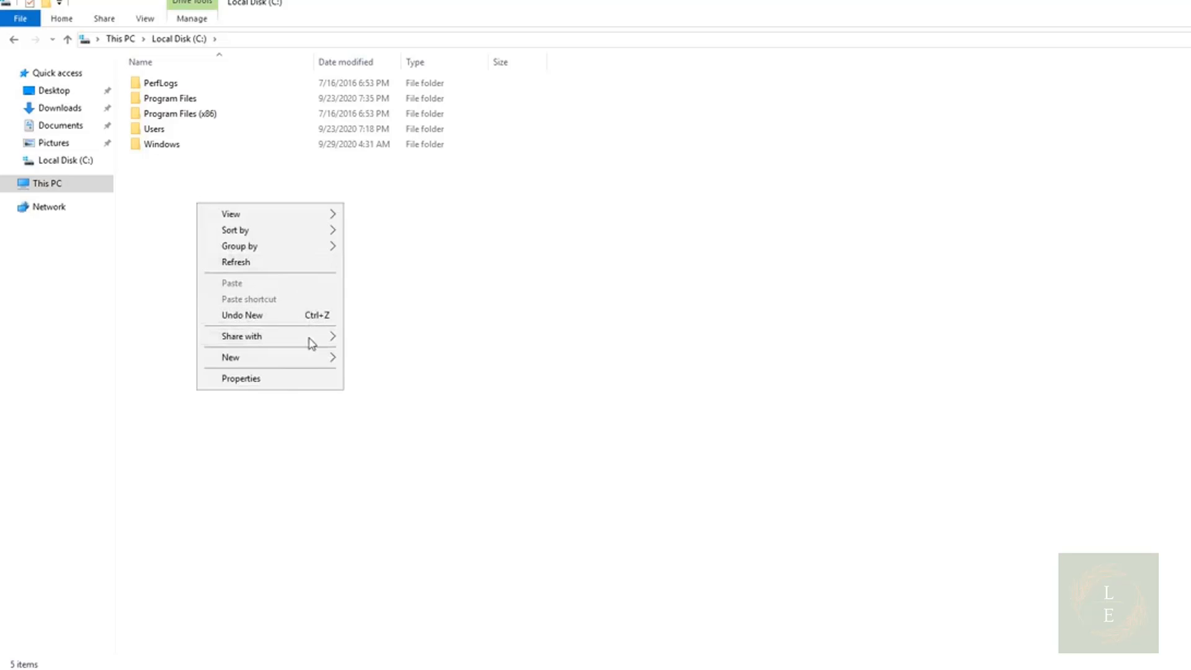
mouse_move(311, 366)
click(366, 365)
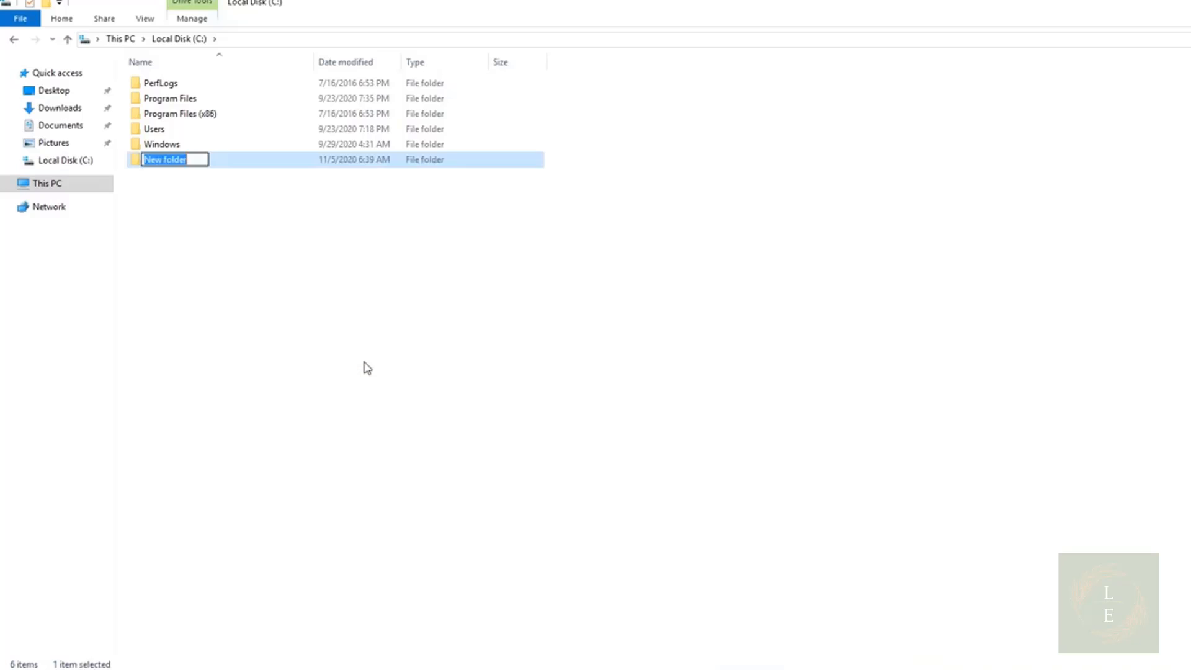
text(Ho)
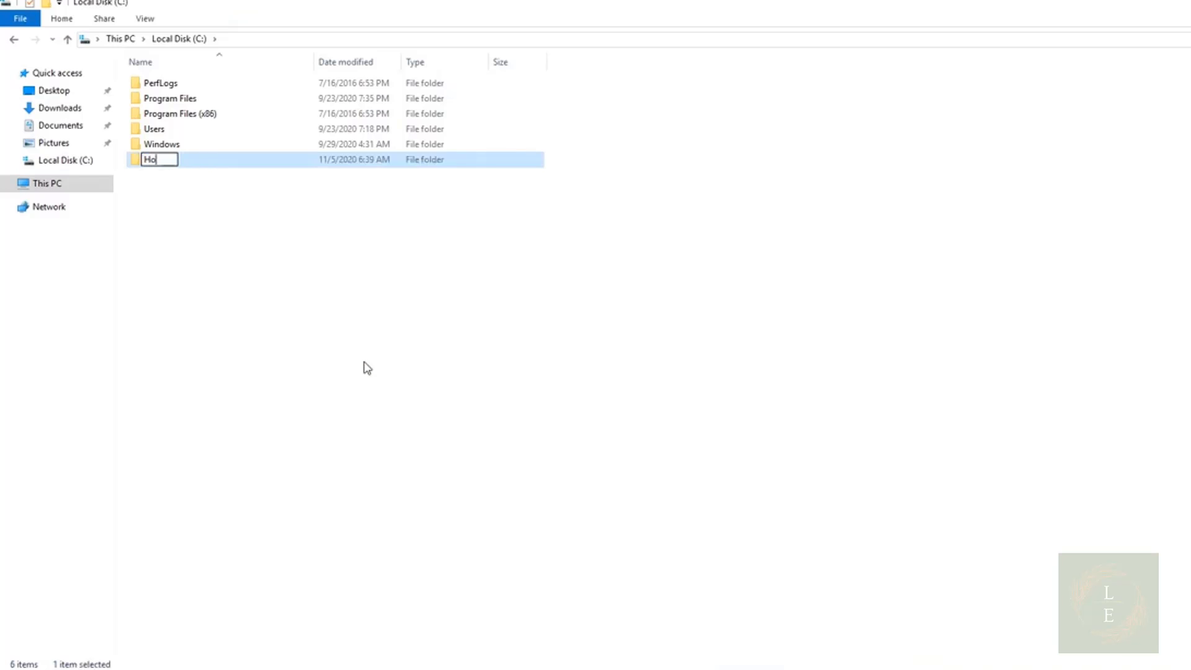
text(me_Folder)
key(Return)
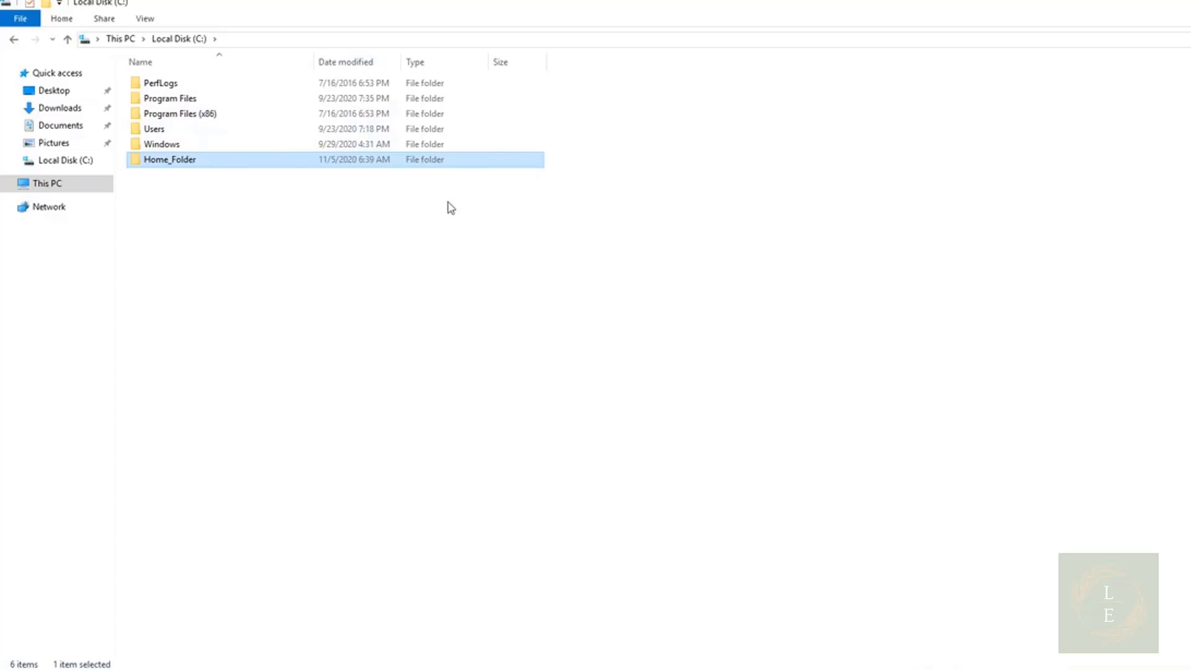
Open Home_Folder's properties and show its sharing options
right_click(207, 167)
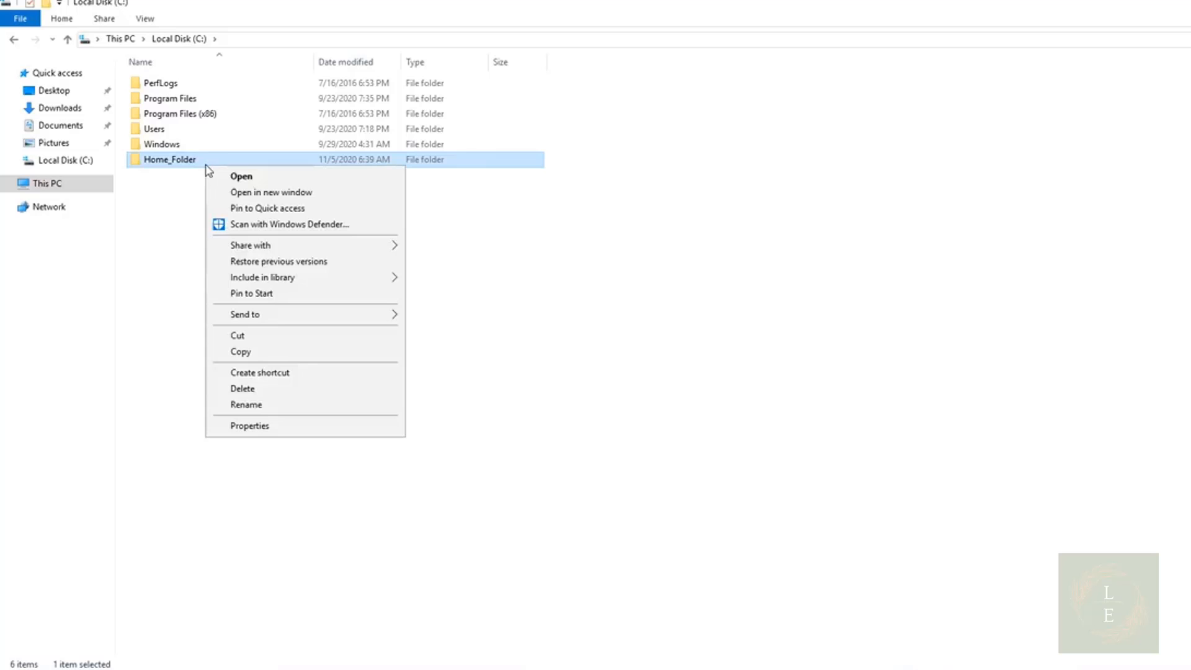
click(260, 428)
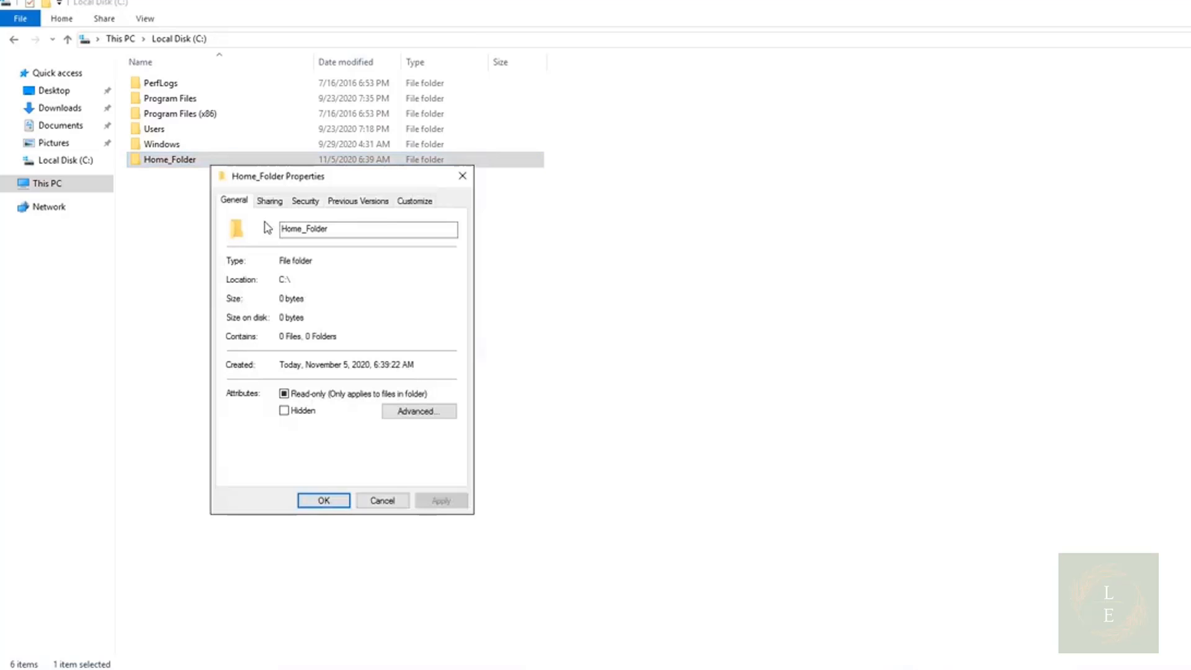
click(269, 201)
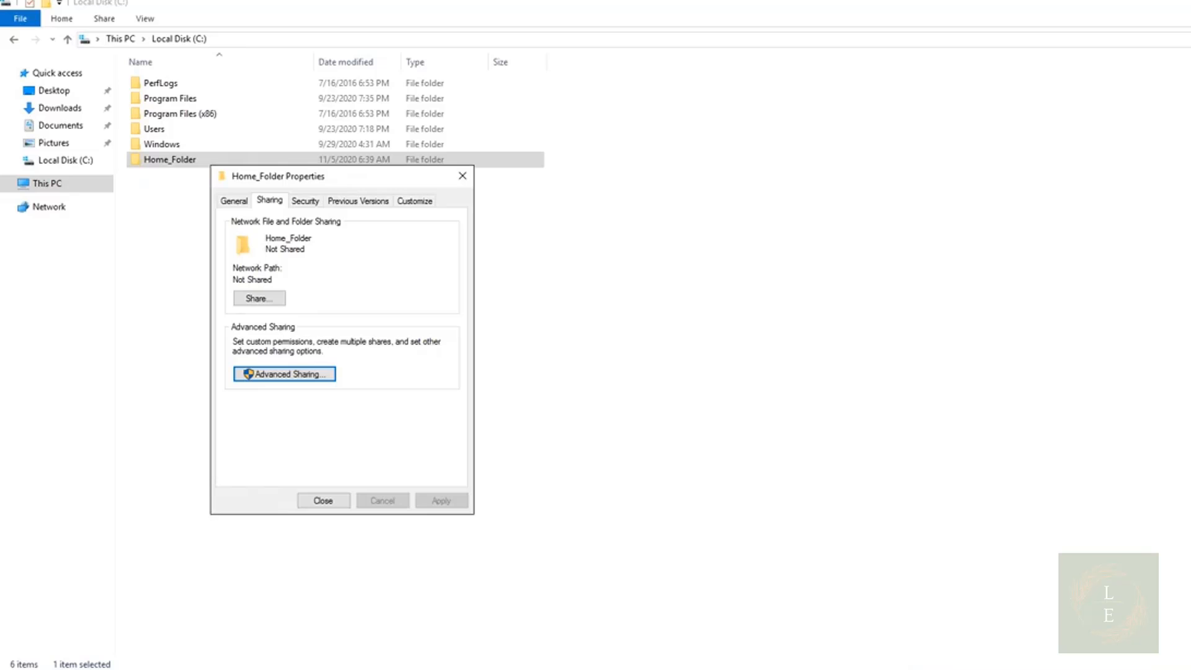
Browse This PC in File Explorer on the Client2 virtual machine and close the window
mouse_move(791, 659)
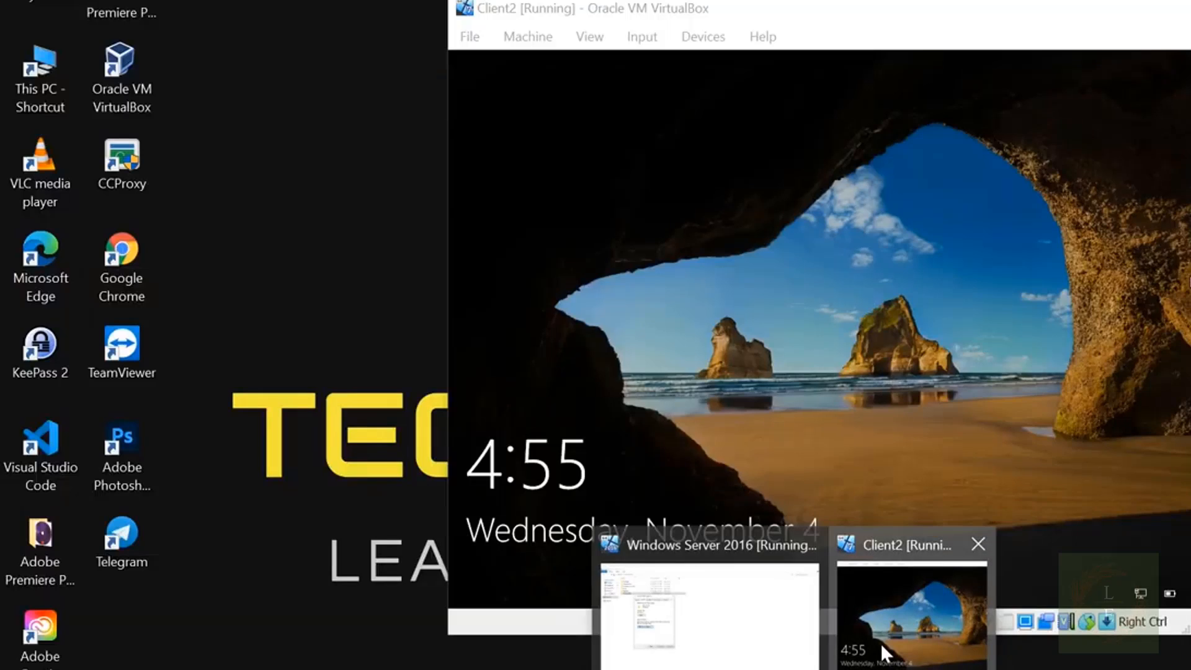
click(881, 643)
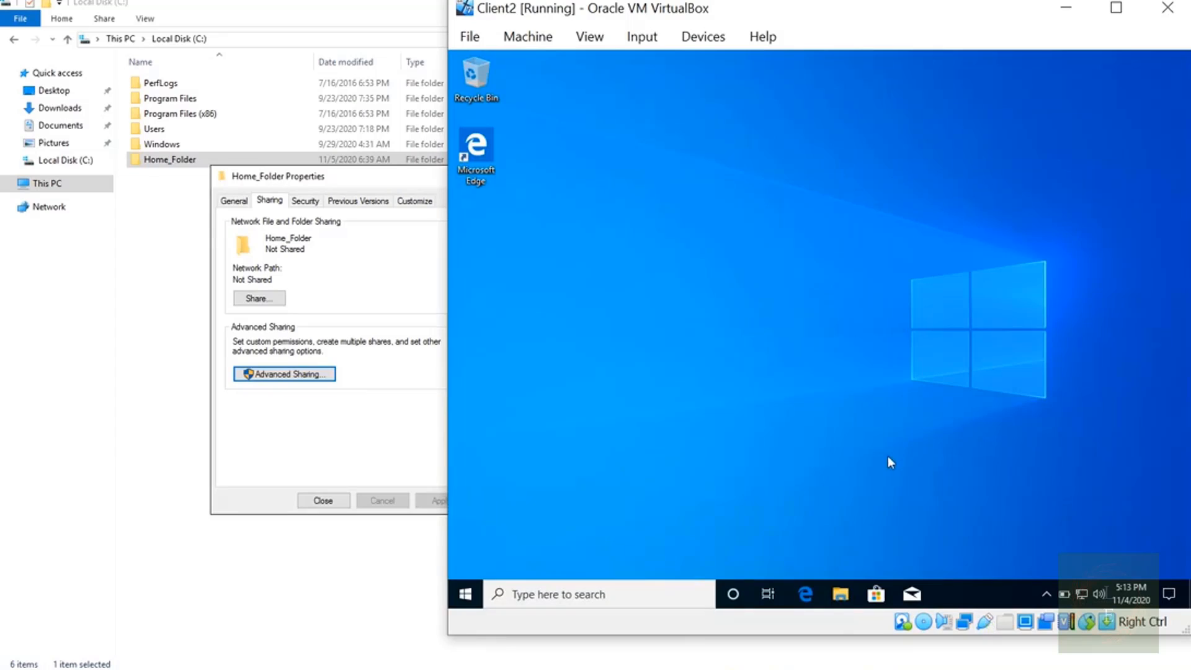
click(840, 594)
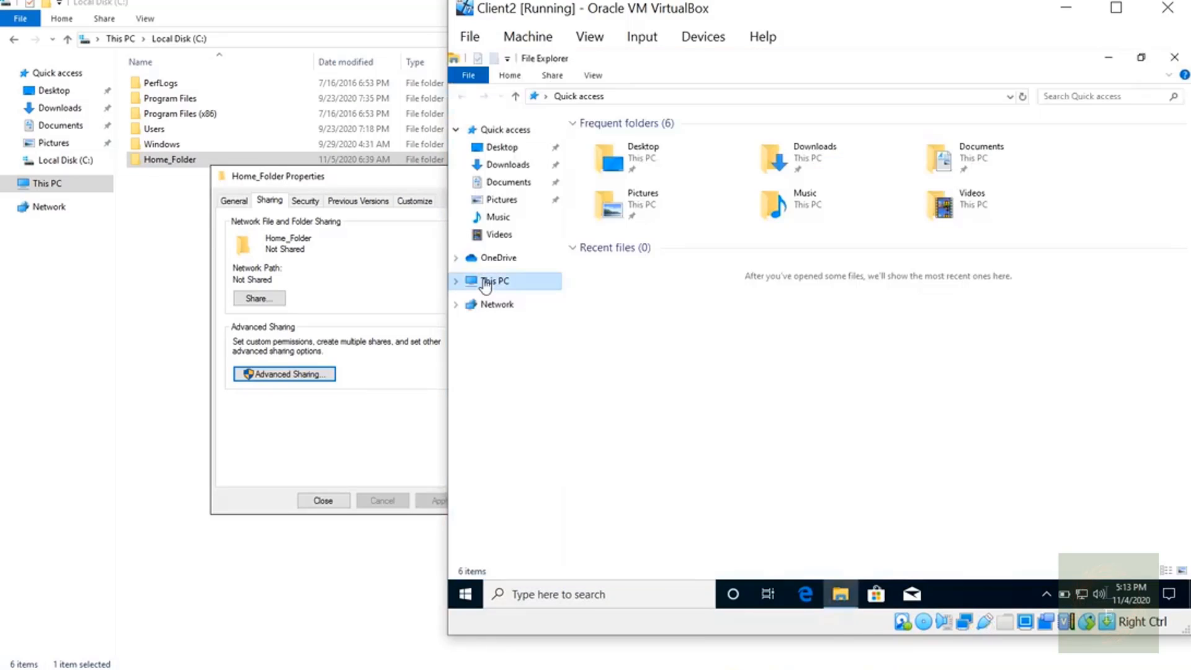
click(487, 282)
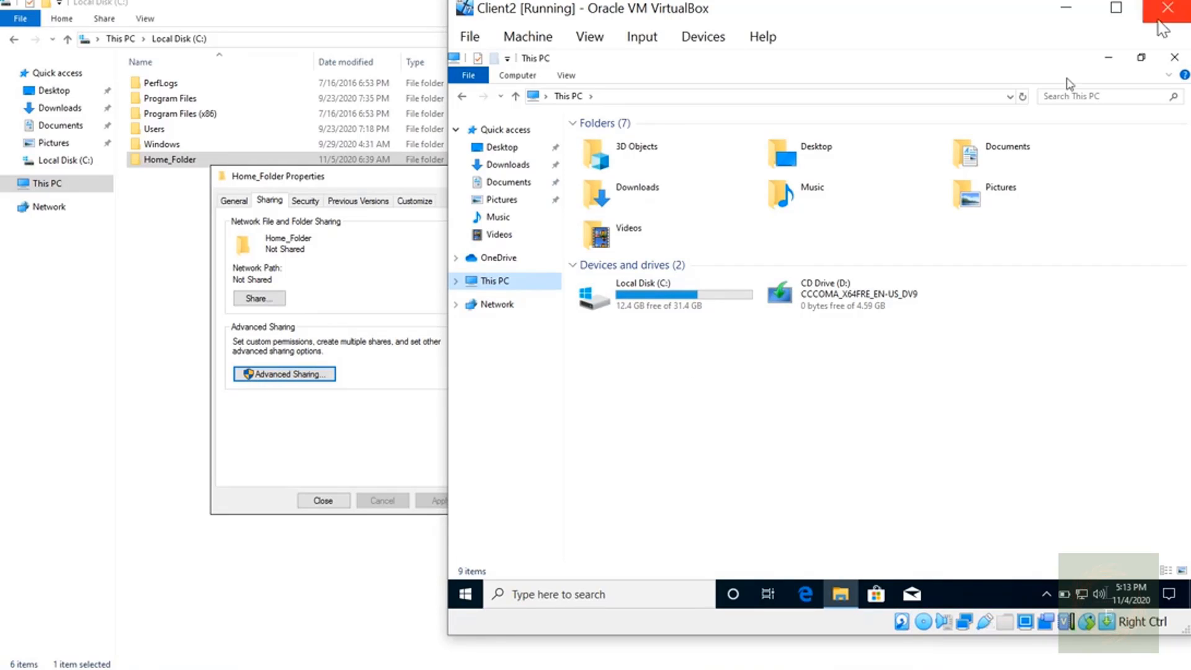
click(1075, 11)
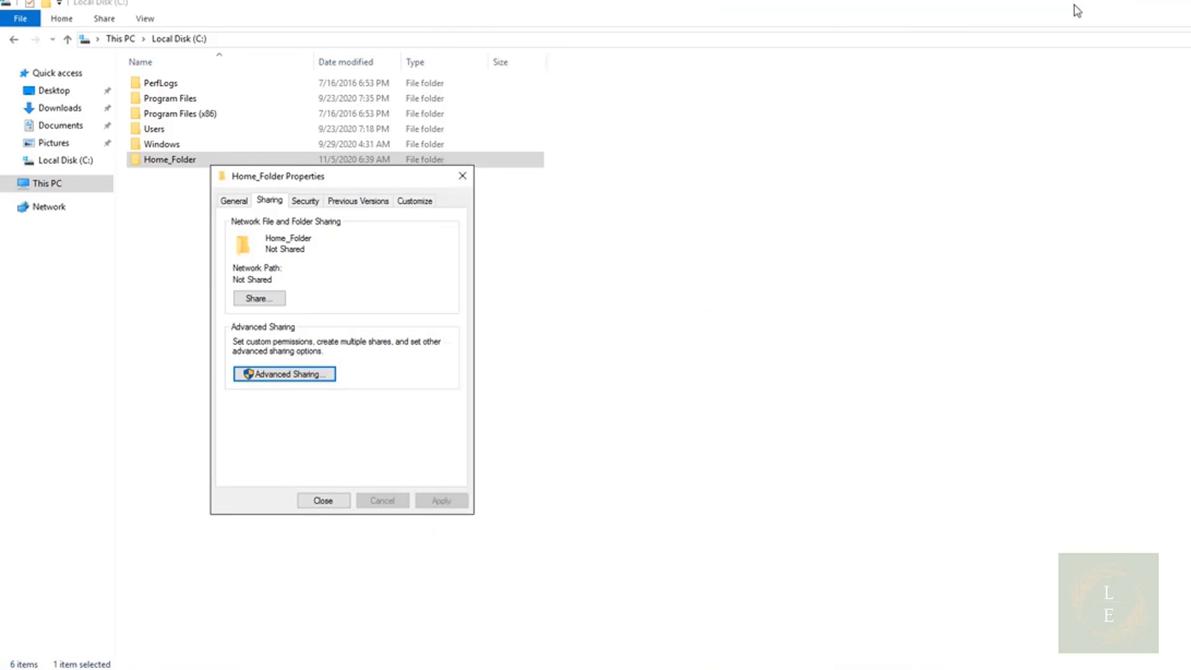
Share Home_Folder through Advanced Sharing, granting Everyone Full Control share permission, and confirm the dialogs
click(271, 375)
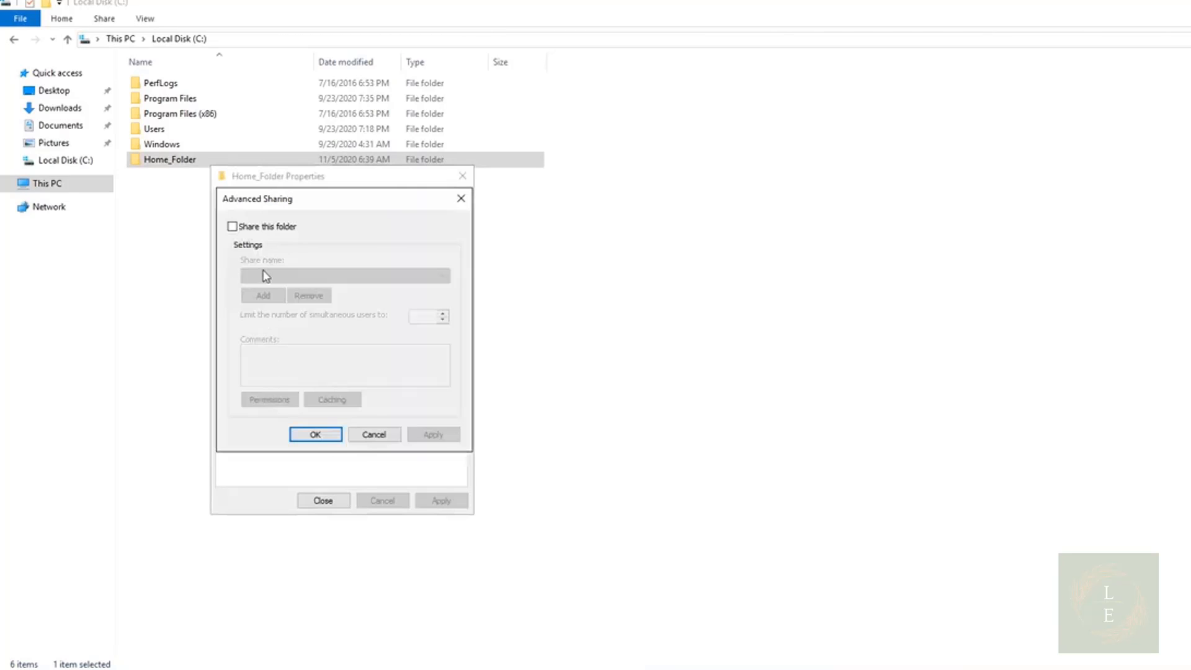
click(272, 227)
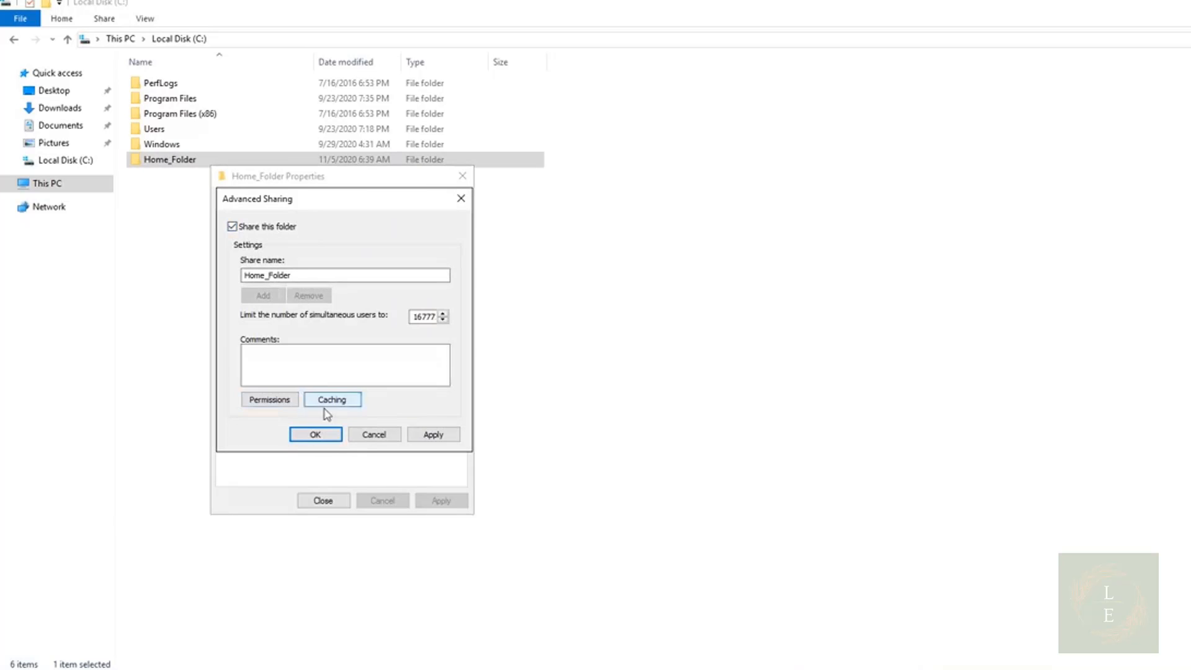
click(271, 400)
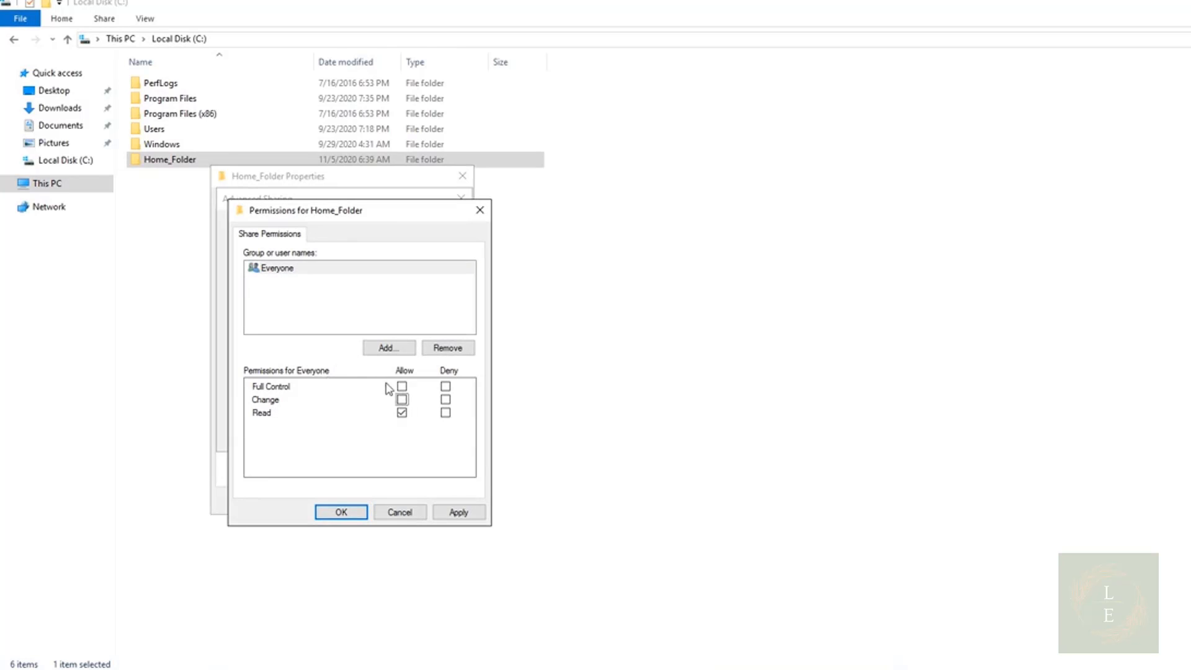
click(402, 387)
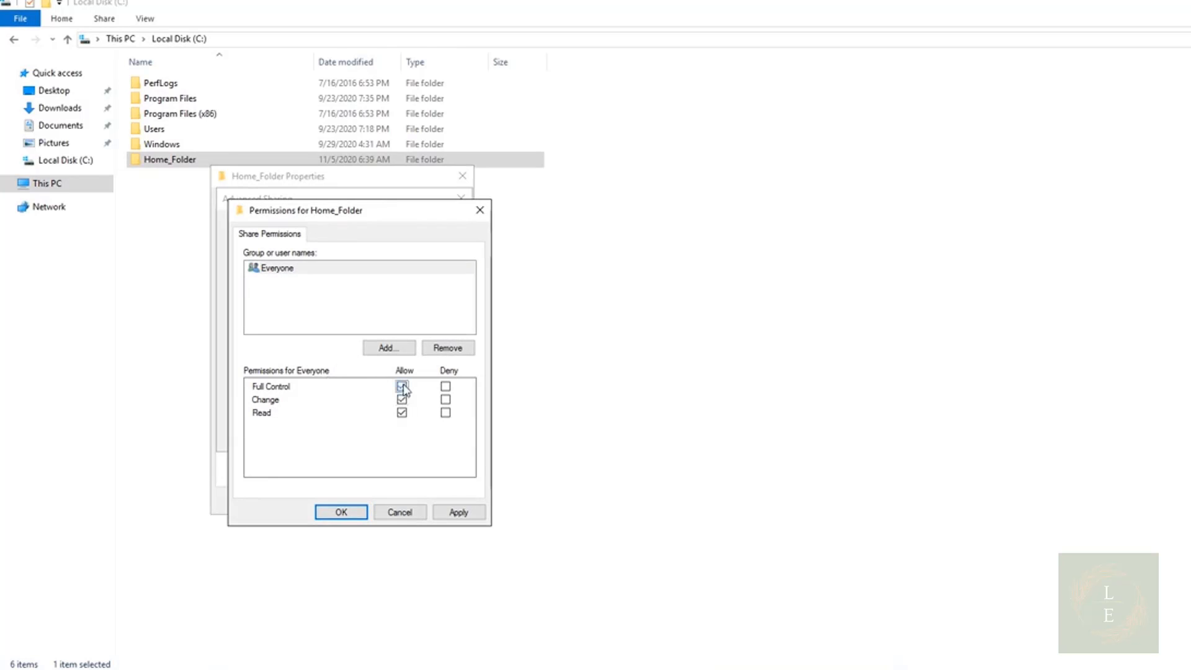
click(457, 514)
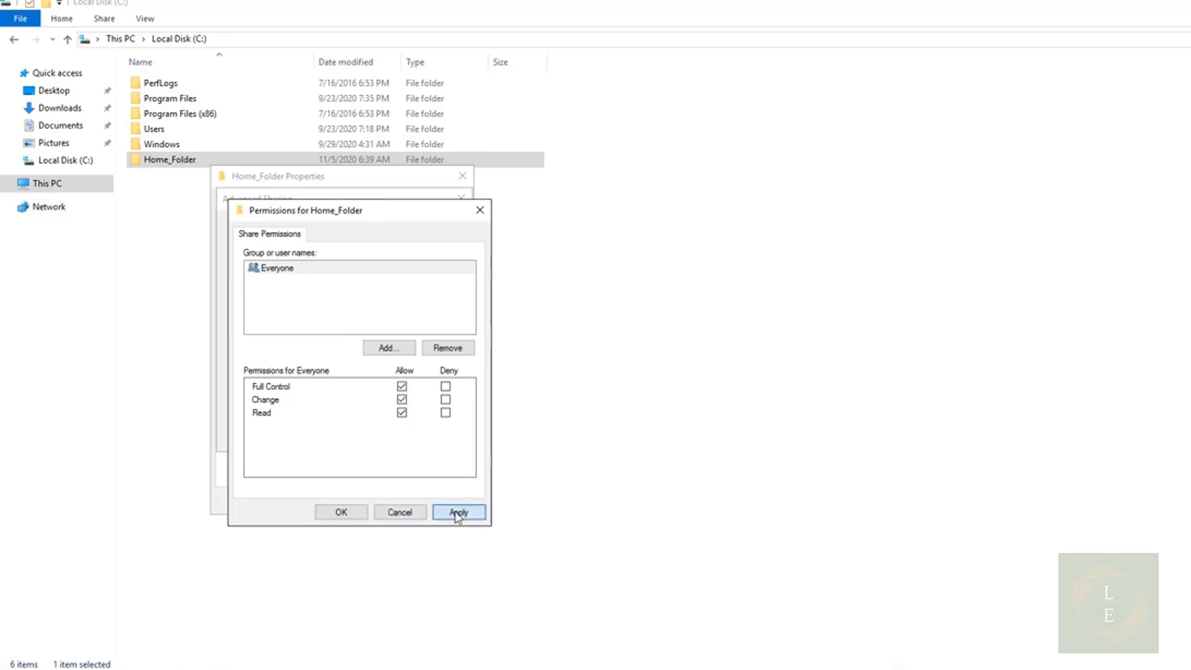
click(337, 514)
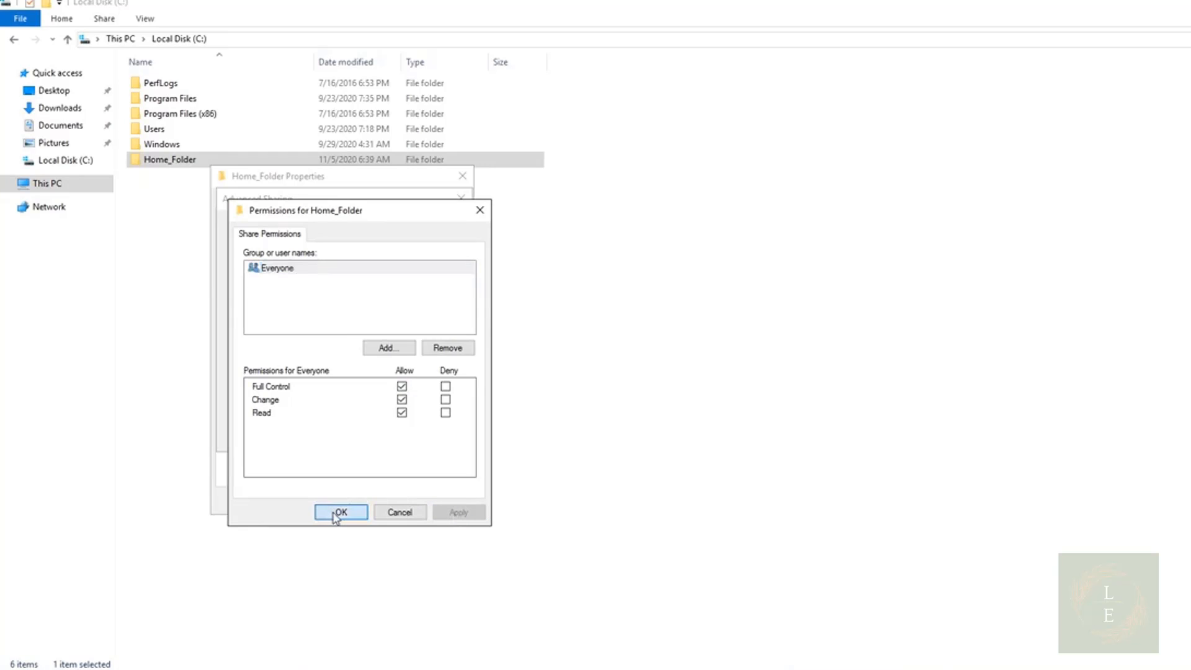
click(444, 436)
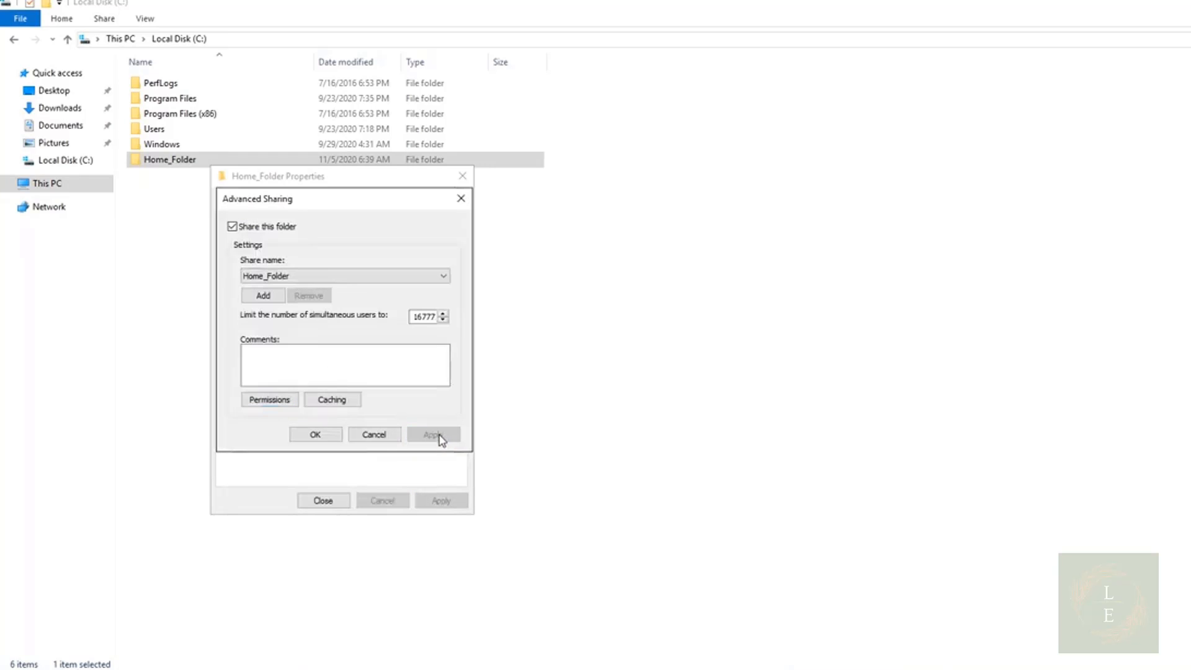
click(322, 436)
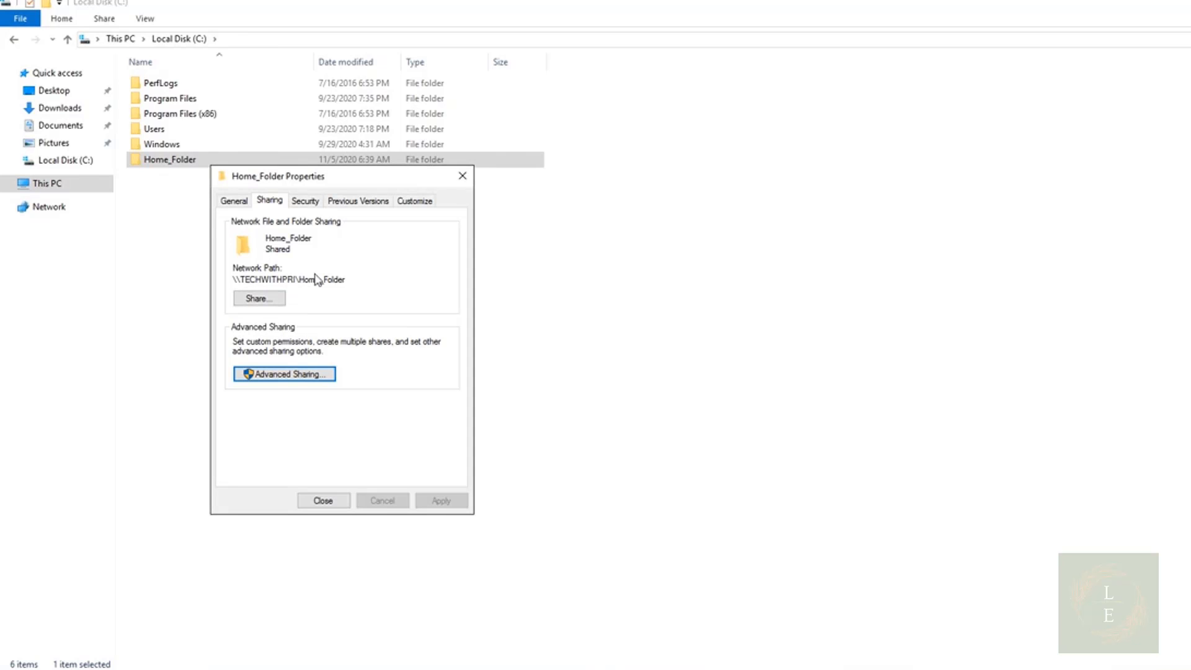
Disable inheritance in Home_Folder's advanced security settings, converting inherited permissions into explicit permissions
click(306, 201)
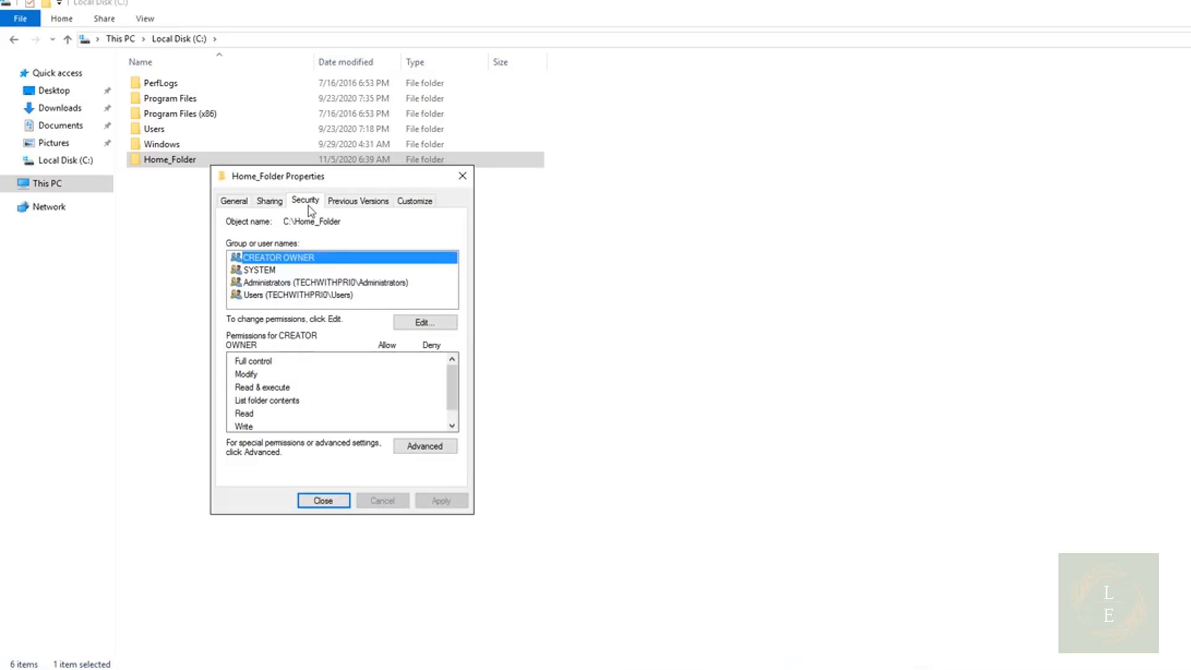
click(437, 444)
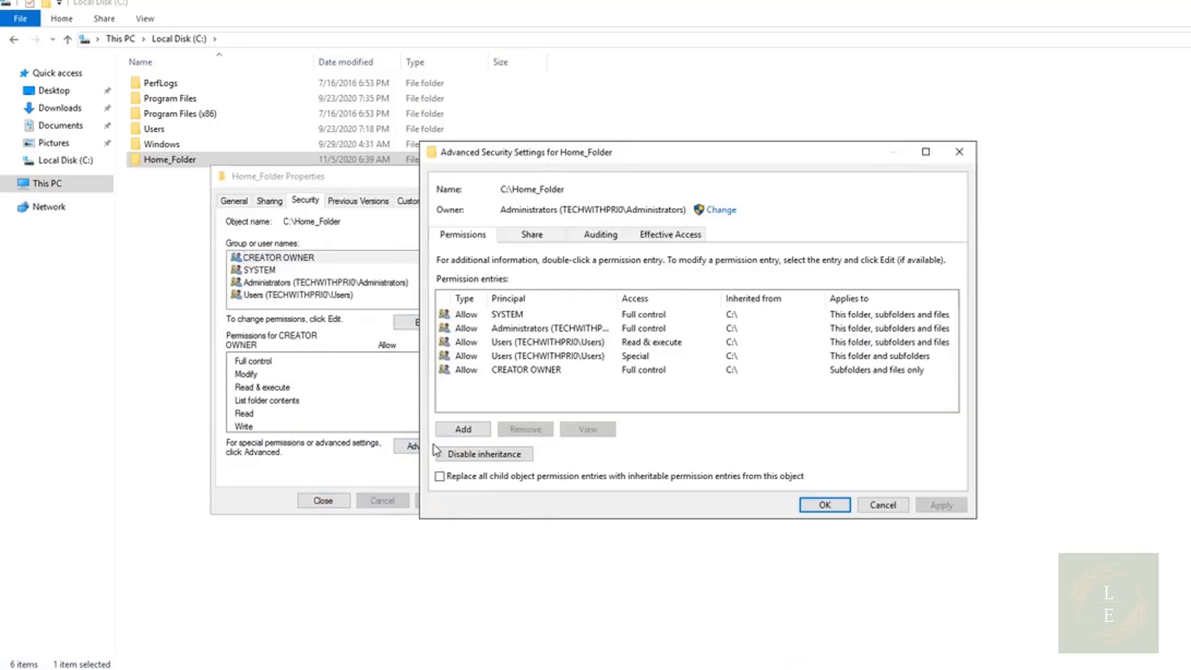
click(533, 342)
click(550, 400)
click(532, 343)
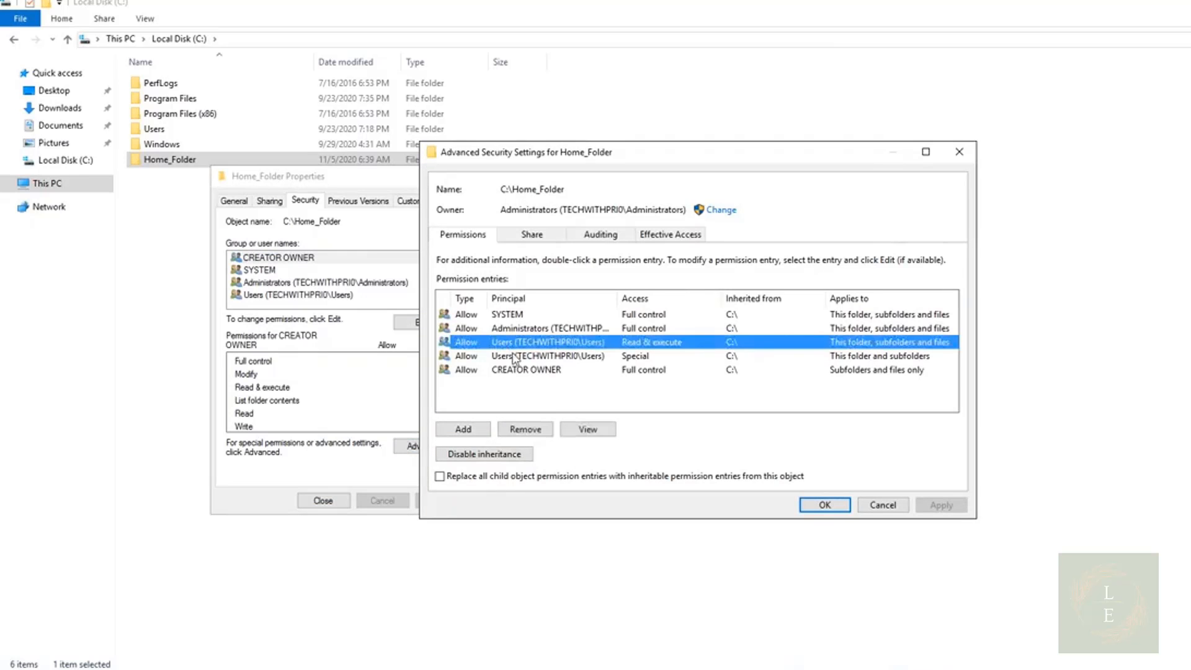
click(515, 356)
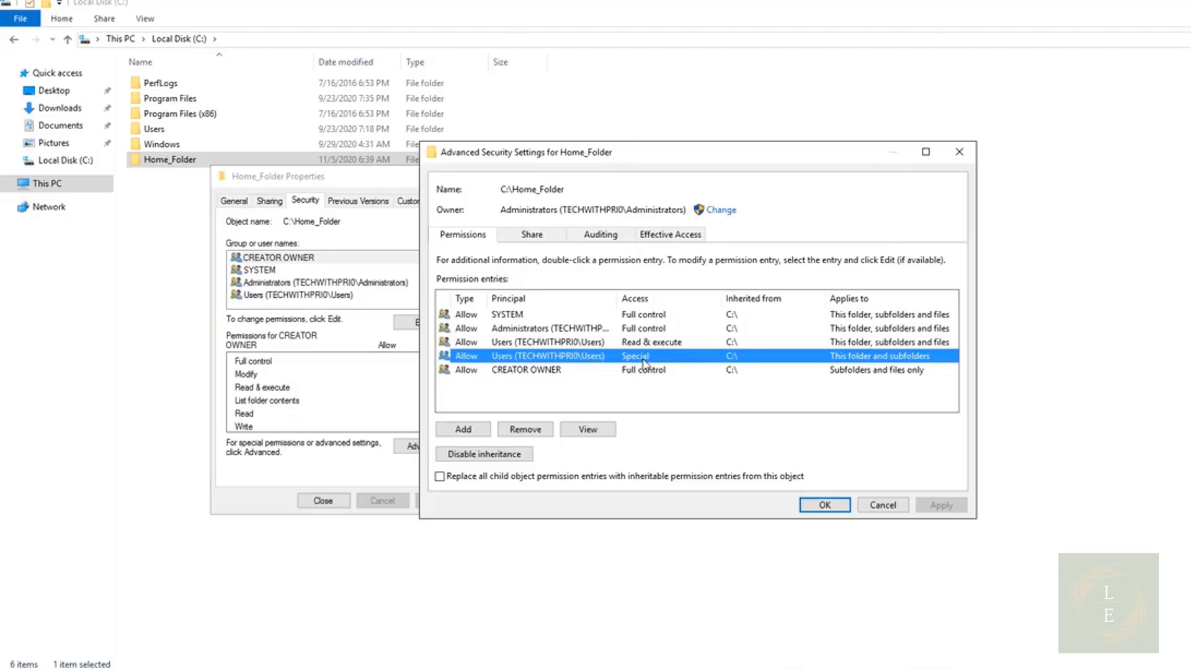
click(485, 454)
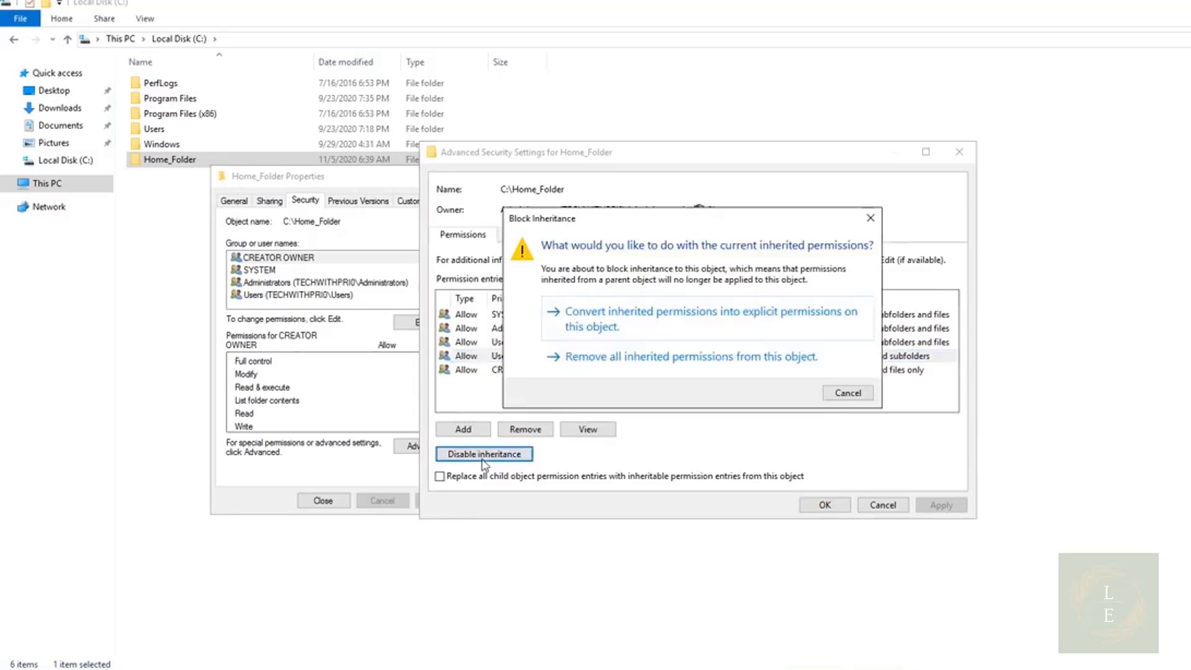
click(682, 327)
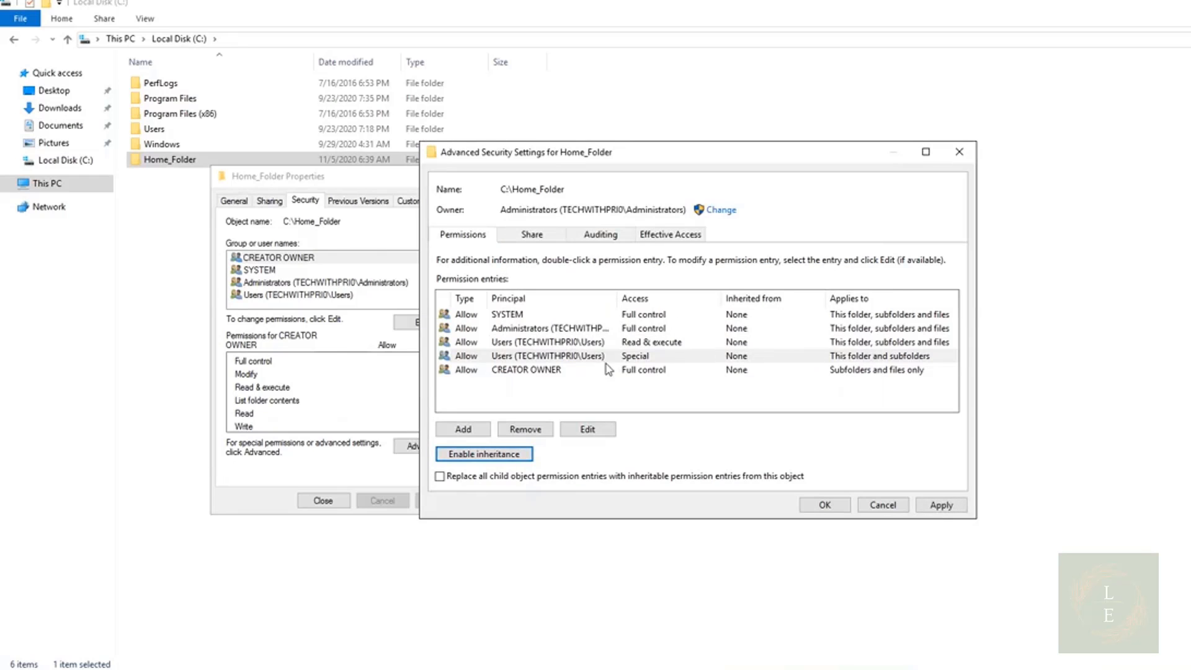
Remove both Users permission entries from Home_Folder's security settings and apply the changes
click(579, 359)
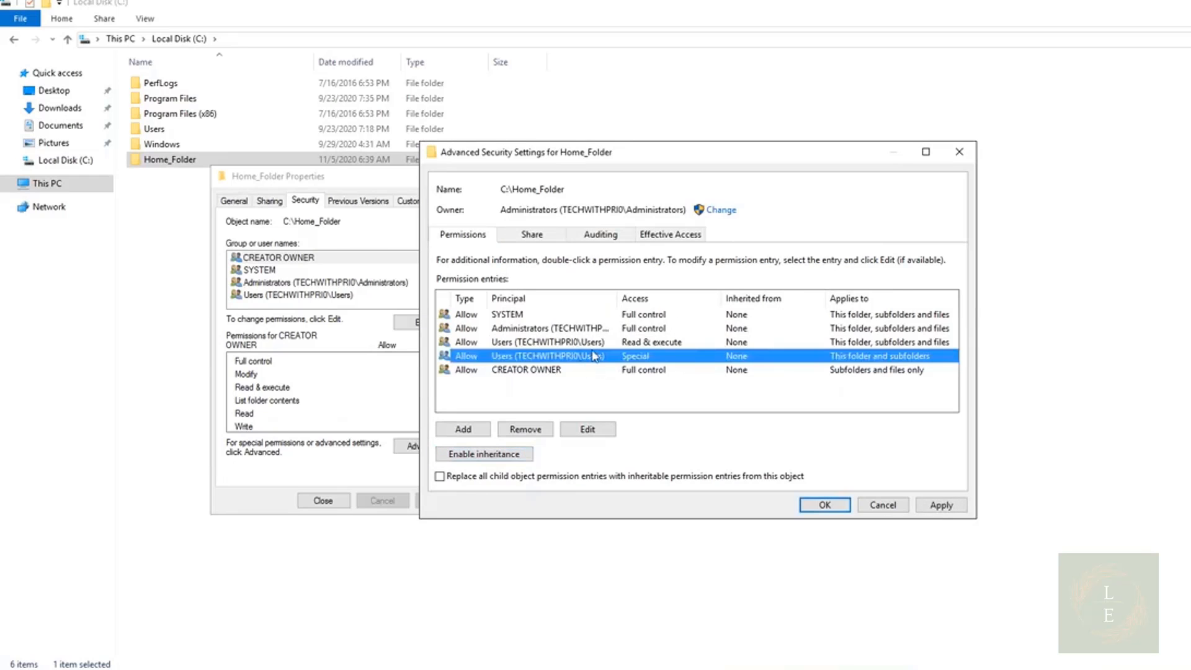
click(528, 430)
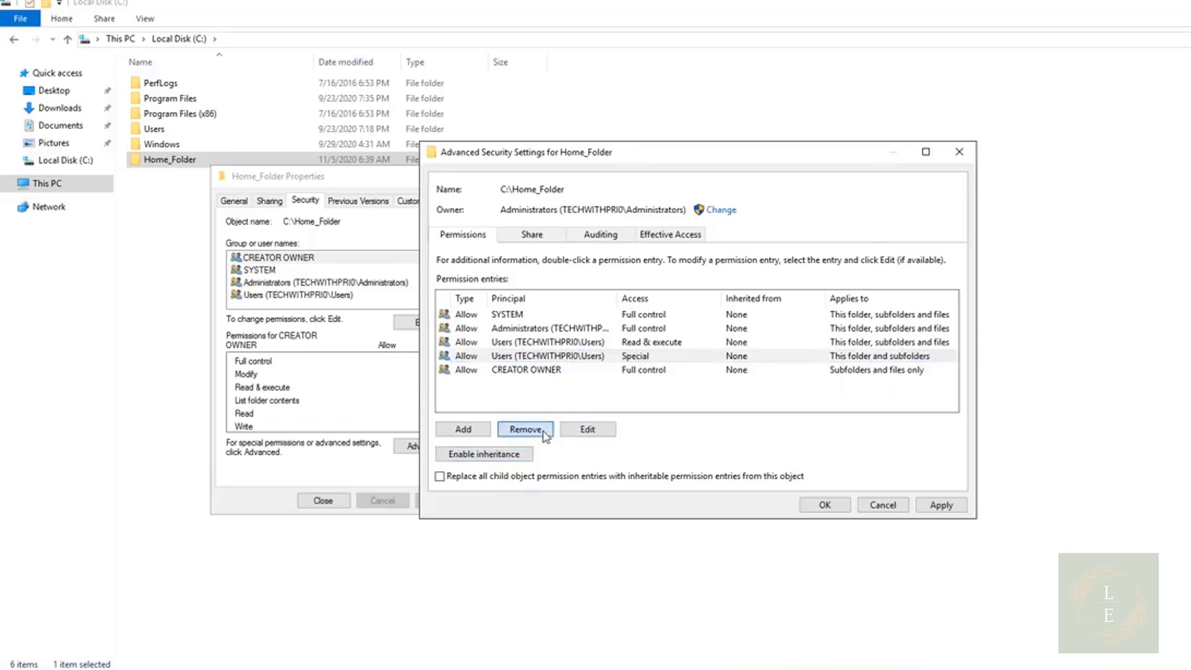
click(546, 344)
click(525, 429)
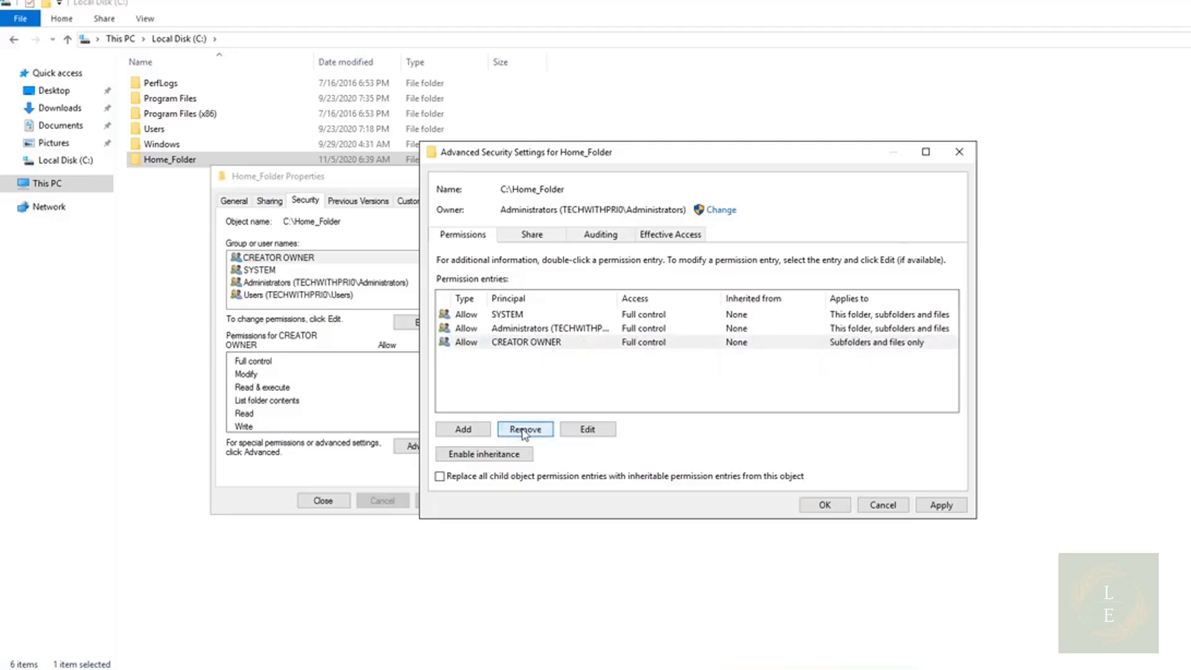
click(932, 500)
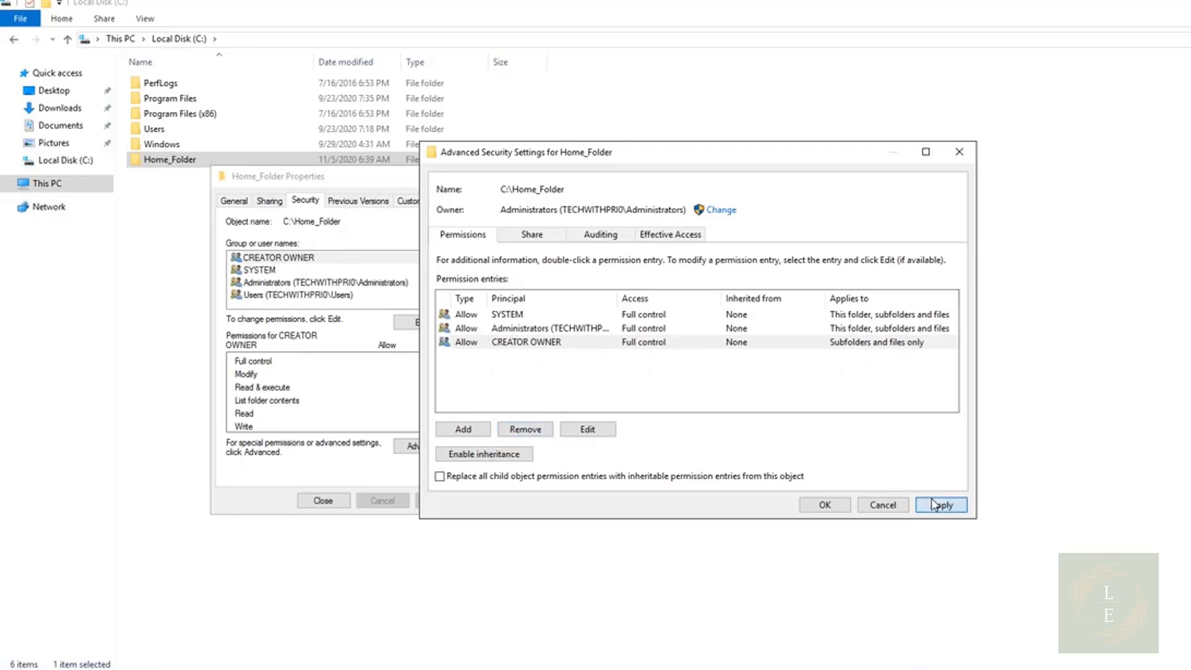
click(839, 506)
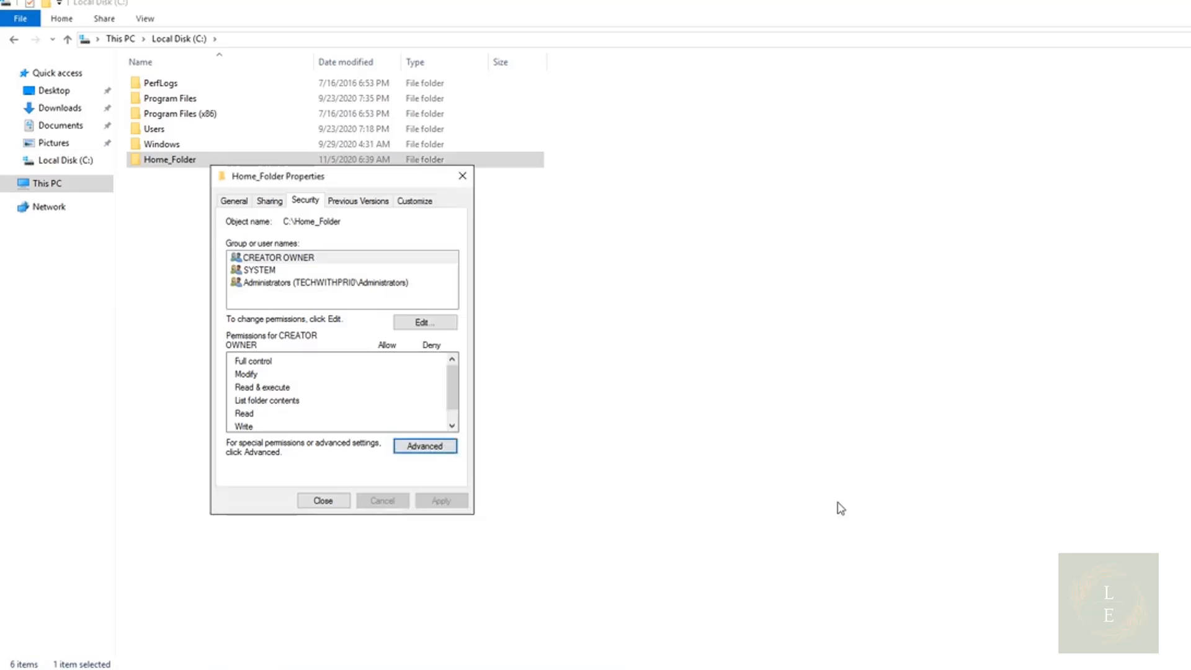
Select Home_Folder's network path \\TECHWITHPRI\Home_Folder on the Sharing tab
click(269, 200)
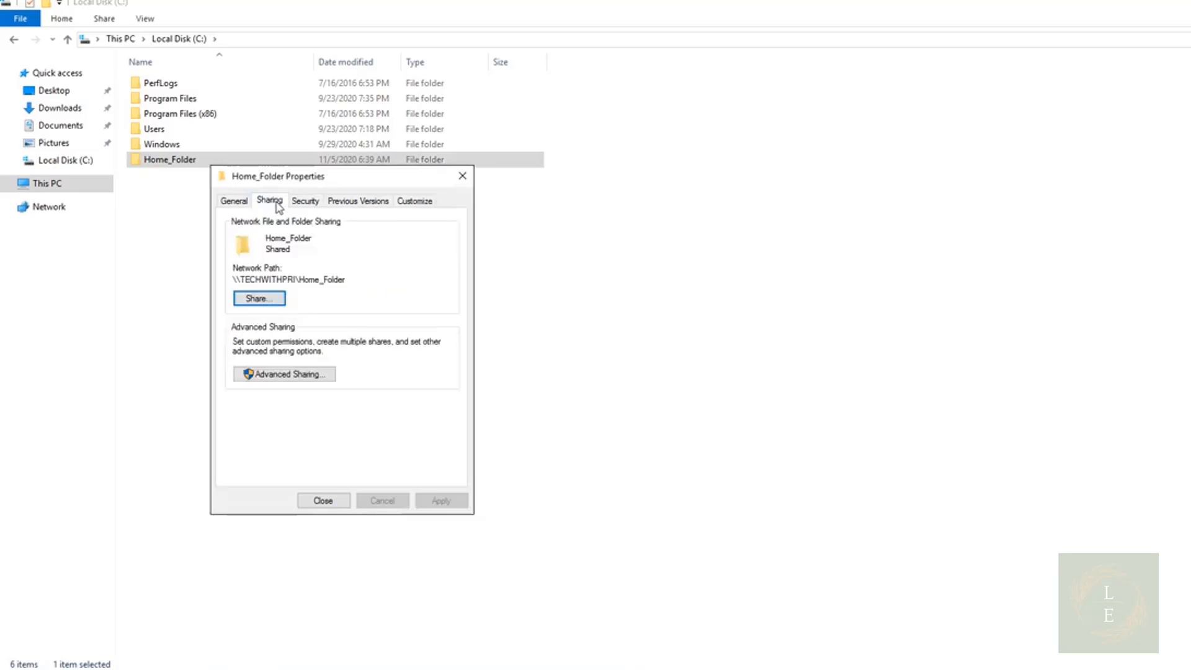
double_click(250, 283)
click(248, 283)
key(ctrl+a)
key(ctrl+c)
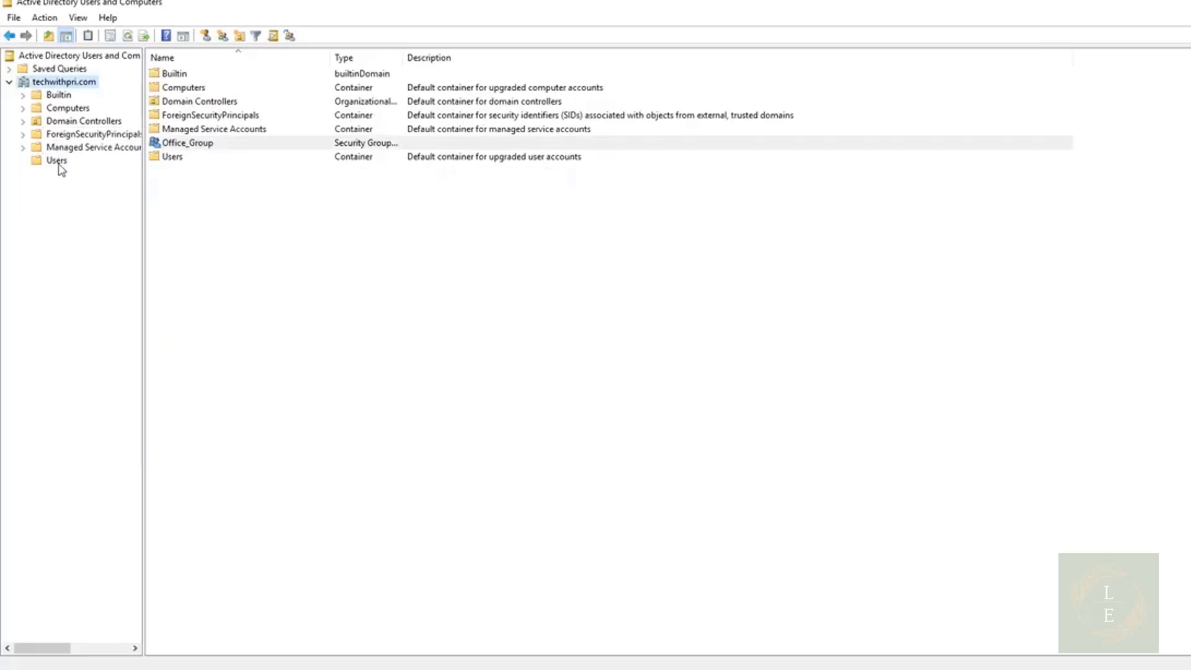
Select the three domain user accounts in the Users container and open their combined properties
click(56, 160)
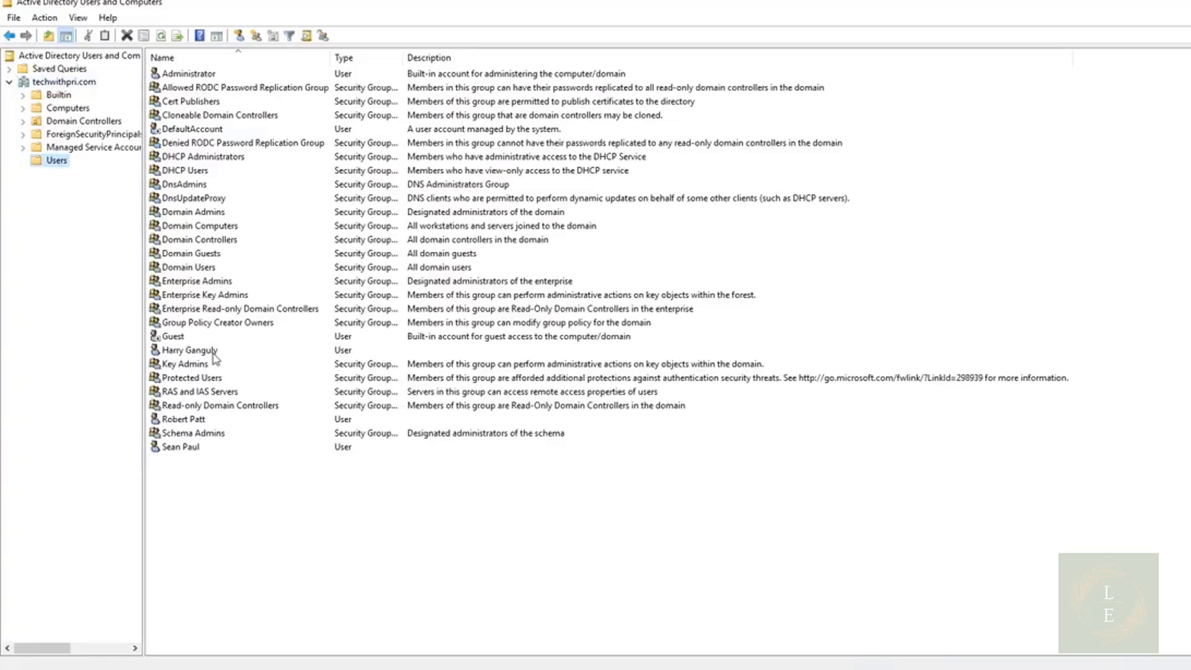
click(187, 451)
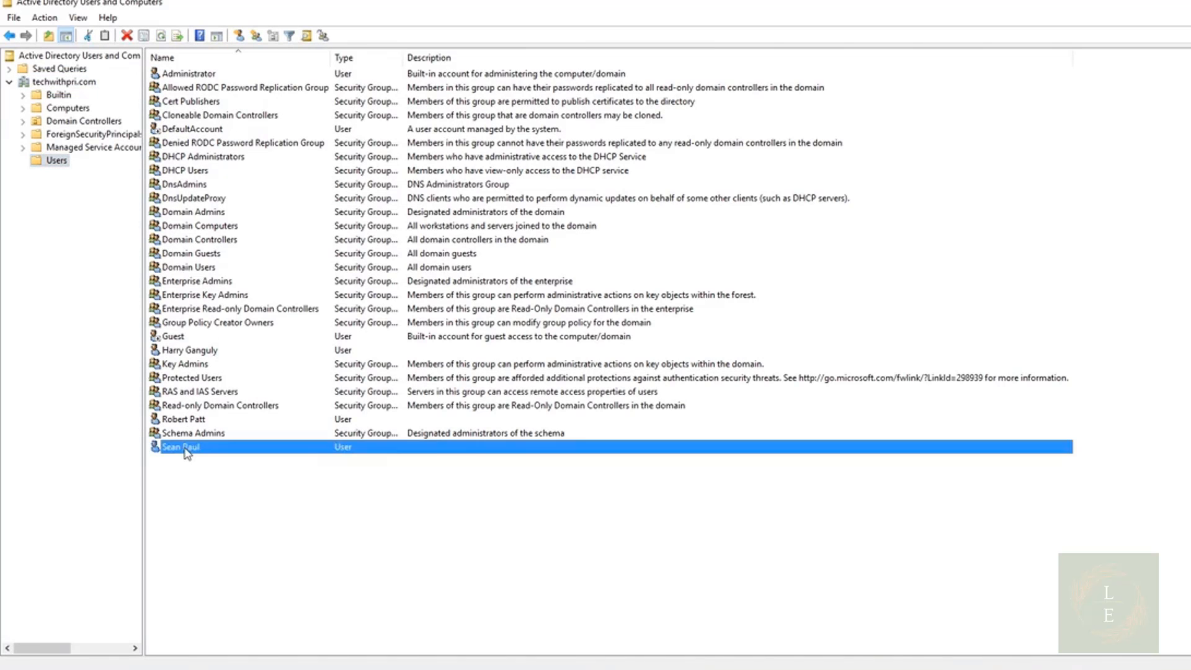
ctrl+click(200, 422)
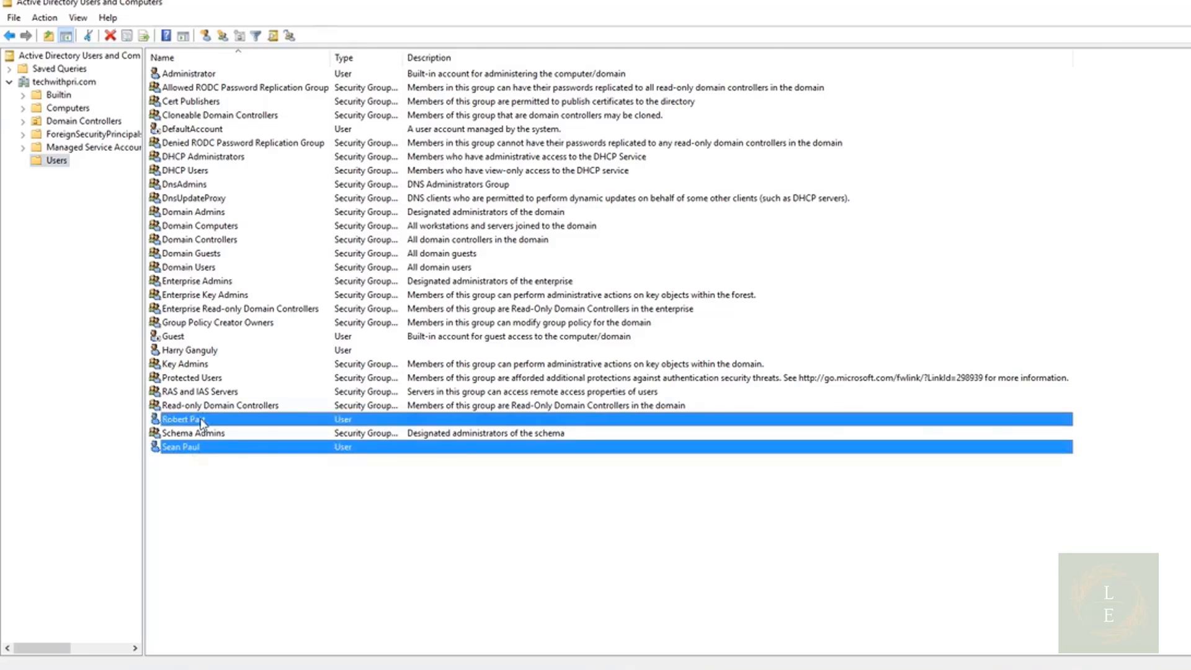
ctrl+click(208, 355)
right_click(209, 361)
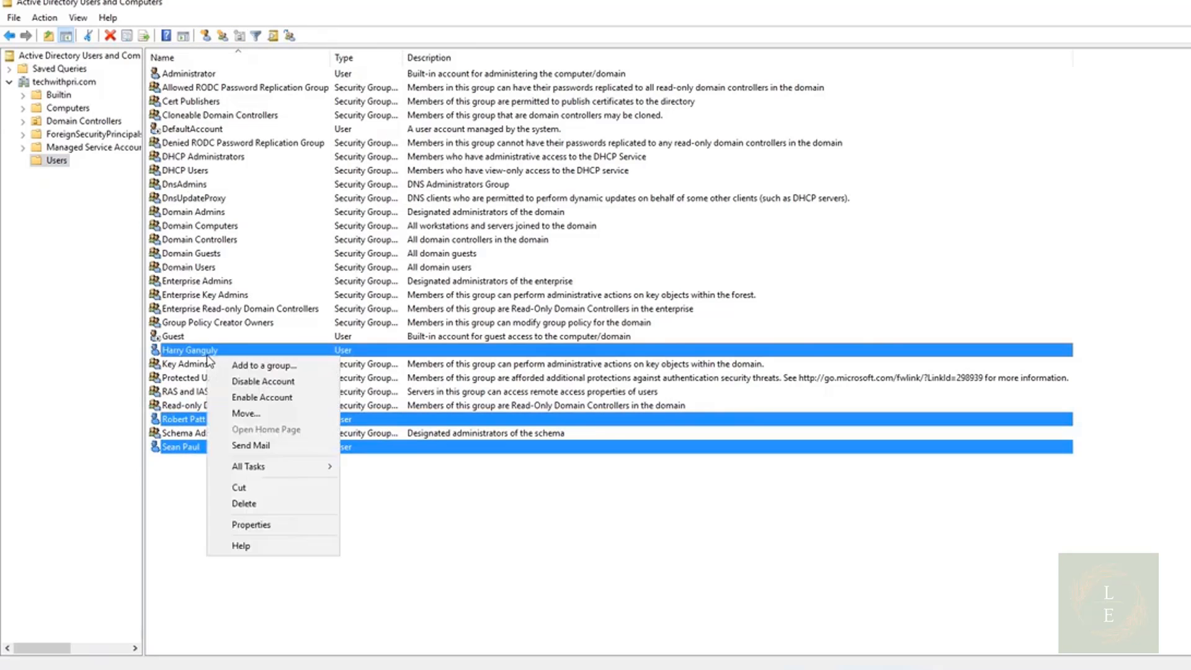
click(244, 524)
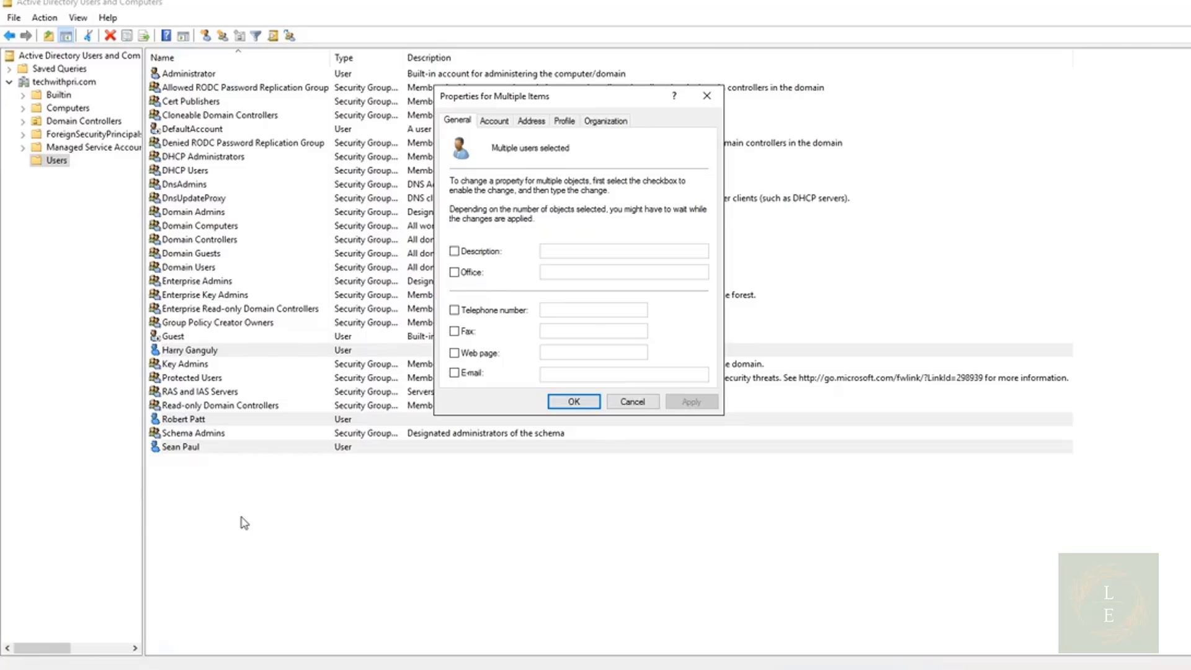
Set the users' home folder to connect drive H: to \\TECHWITHPRI\Home_Folder\%username%, then apply and confirm
click(561, 122)
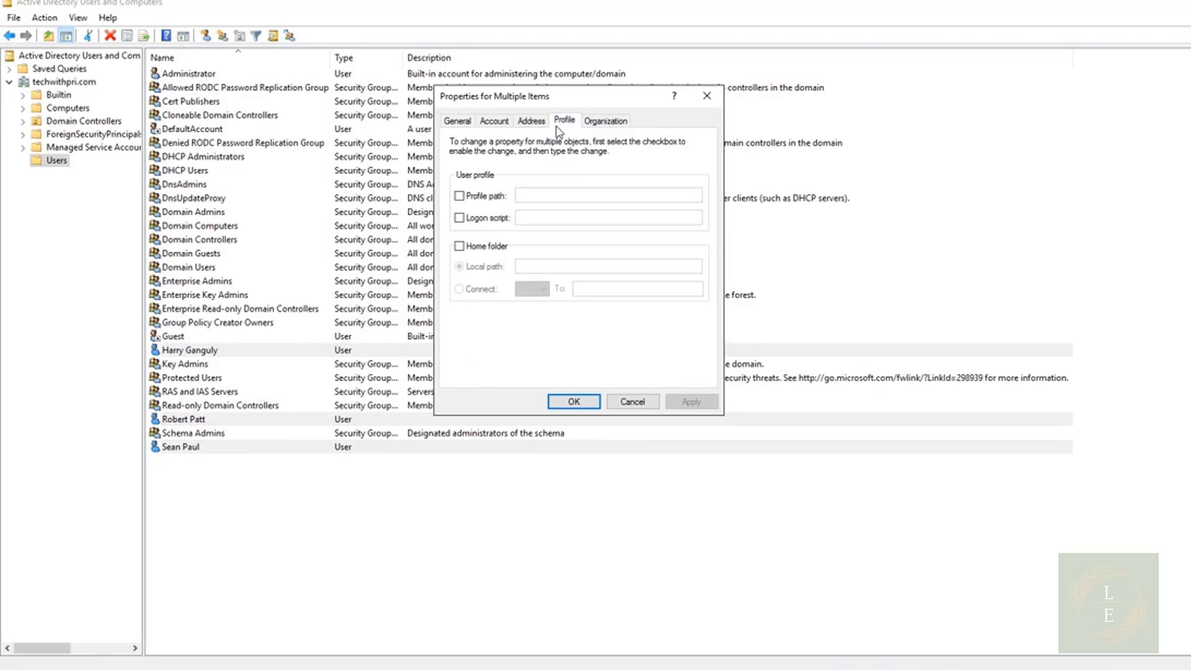
click(487, 247)
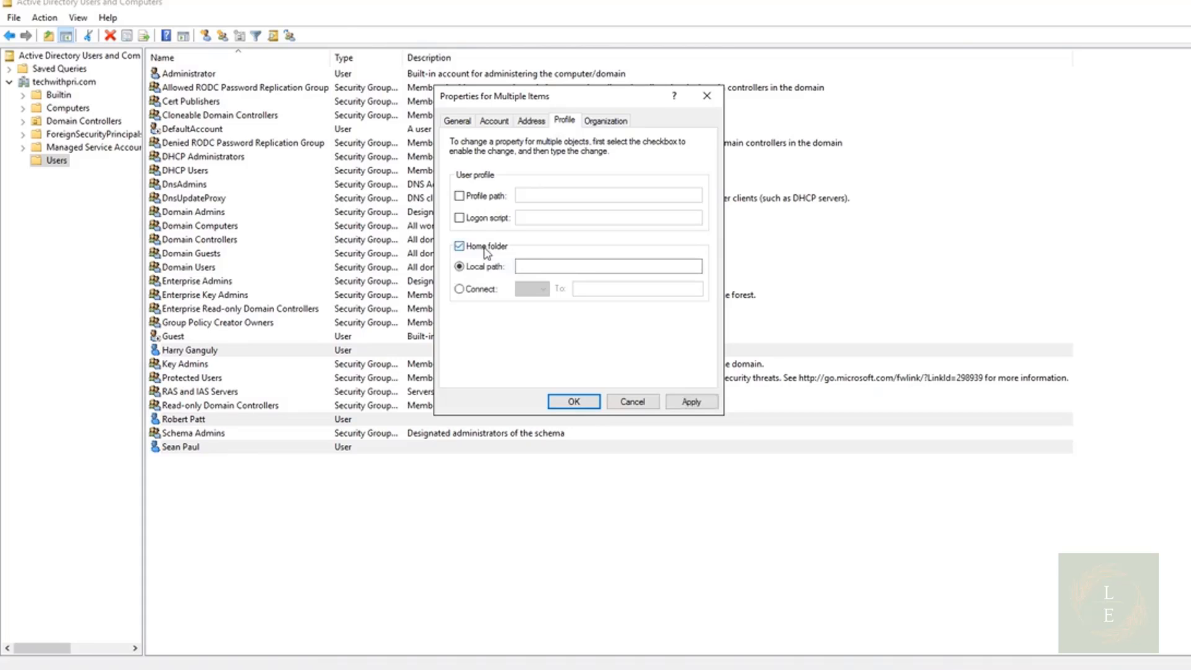
click(459, 290)
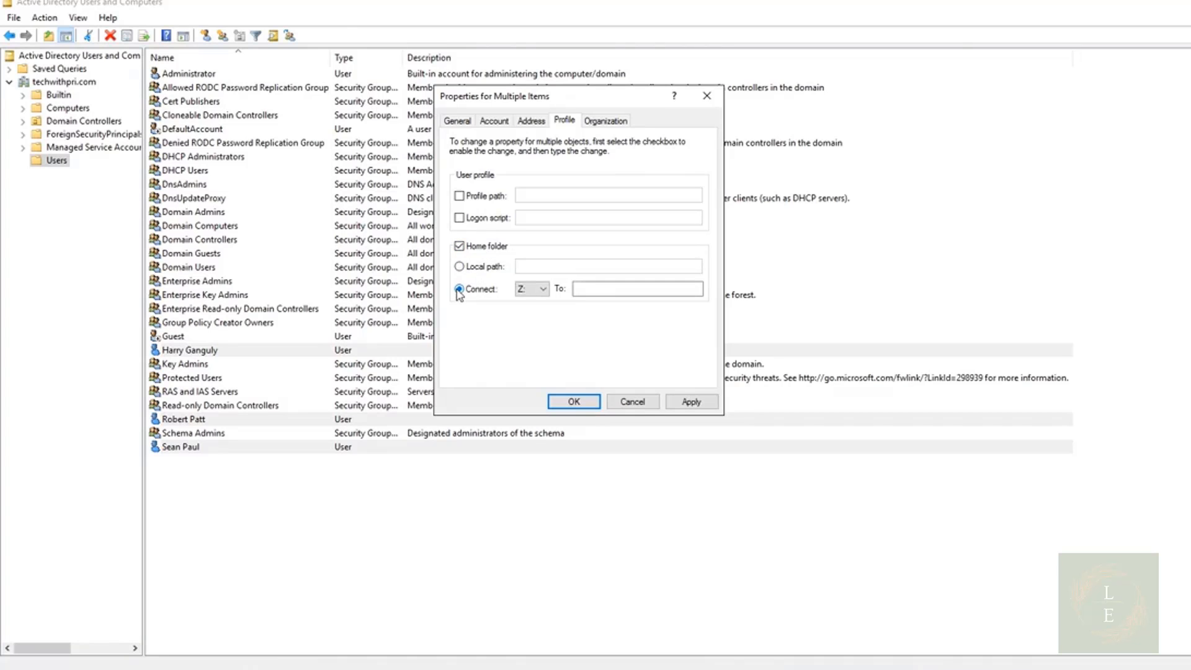
click(531, 290)
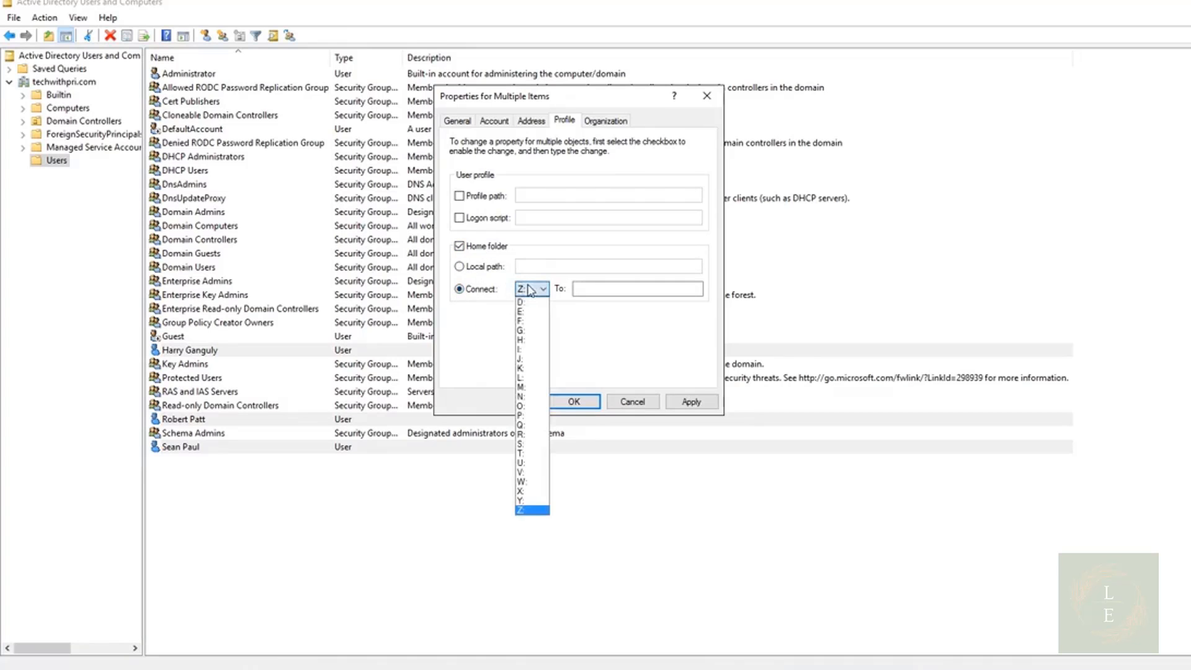
click(522, 340)
click(598, 290)
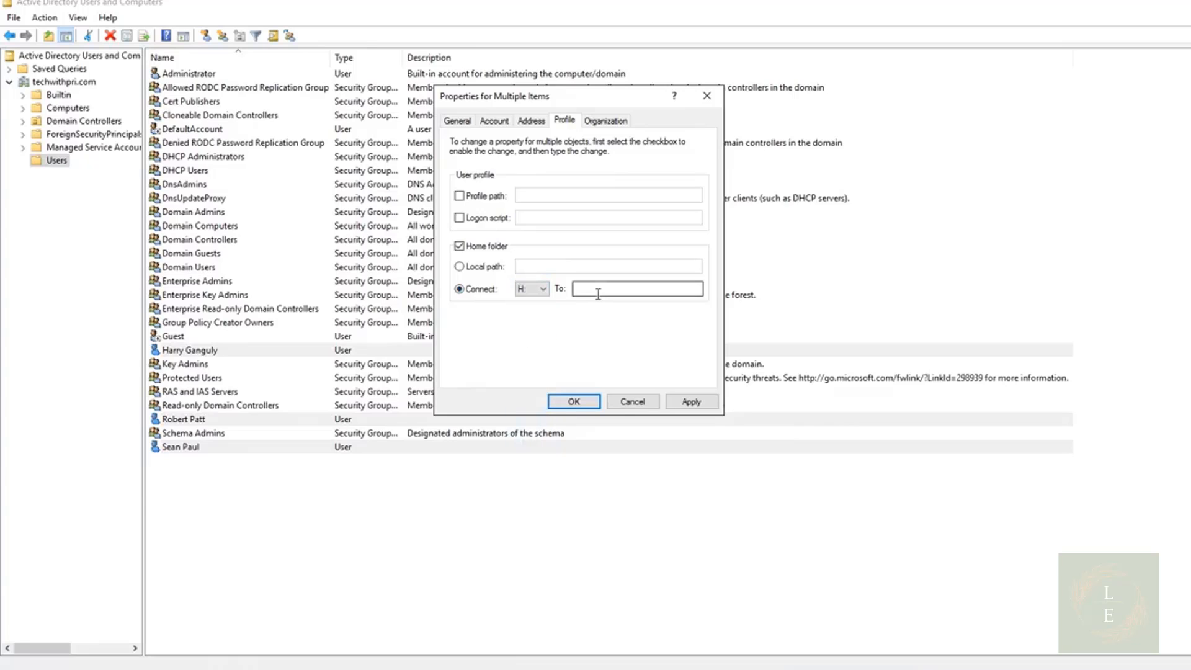
key(ctrl+v)
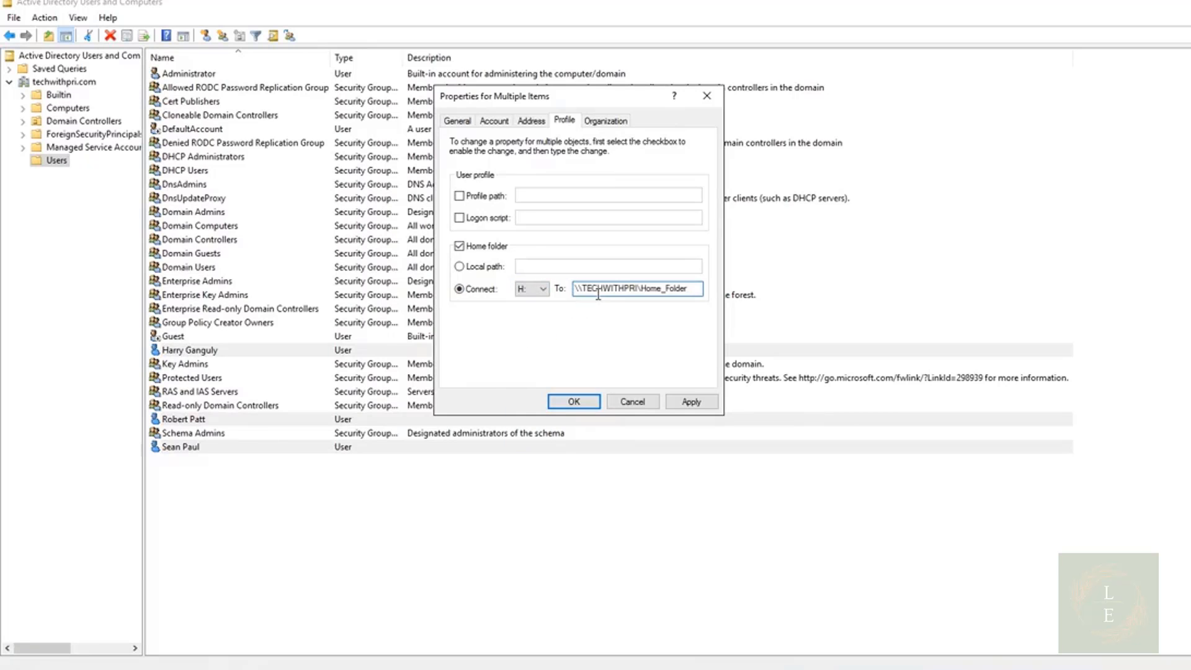
text(\%username%)
click(691, 402)
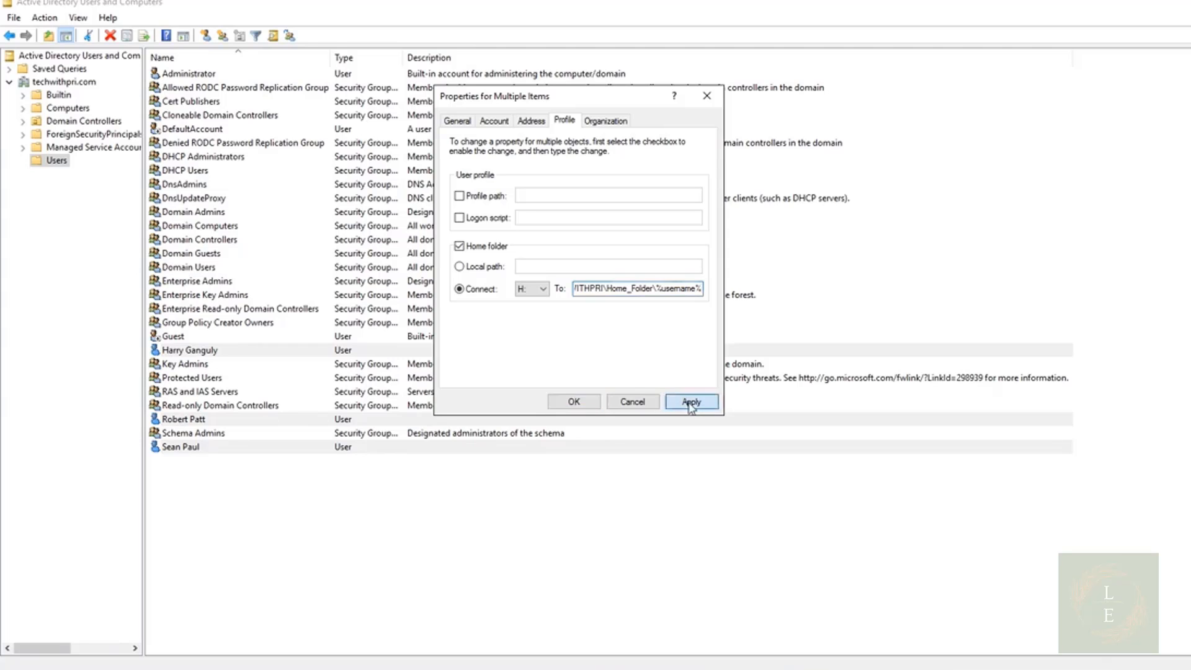
click(587, 404)
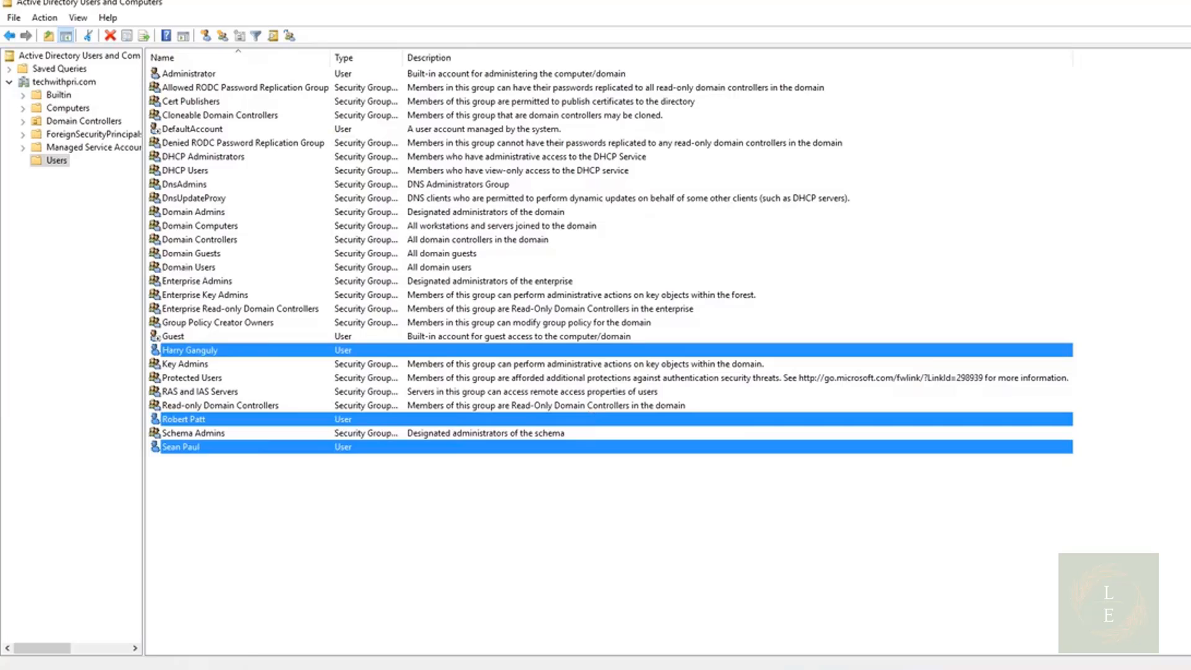
Open Home_Folder on the server and examine the per-user folders, including the first user's folder
click(160, 624)
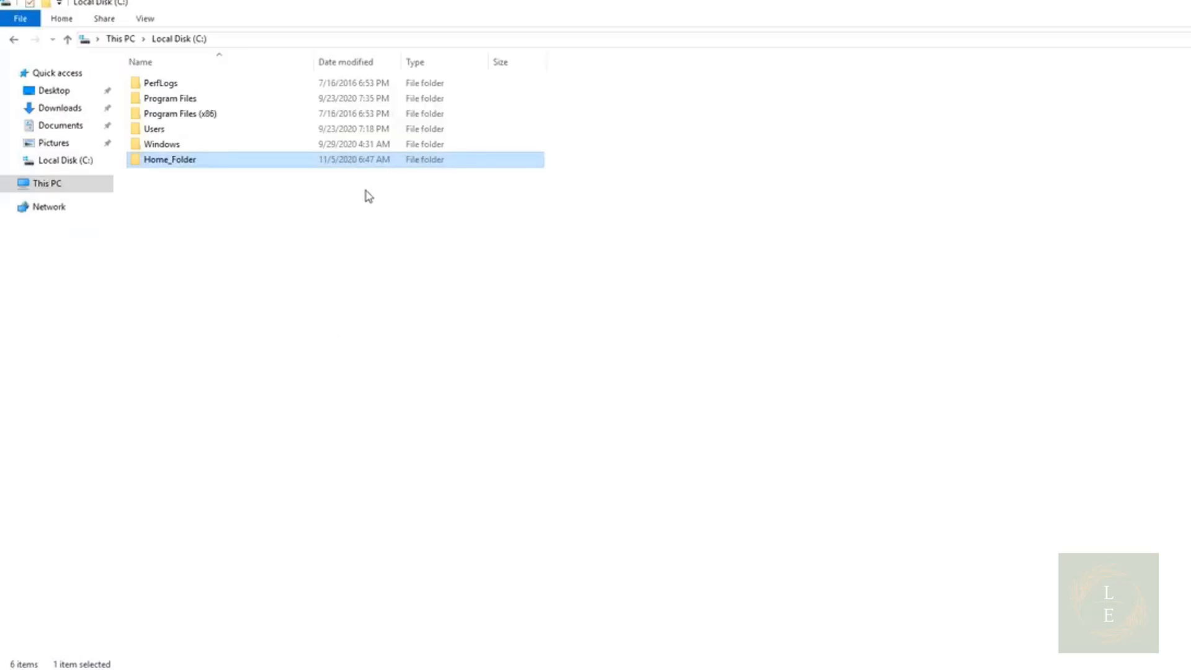
double_click(360, 165)
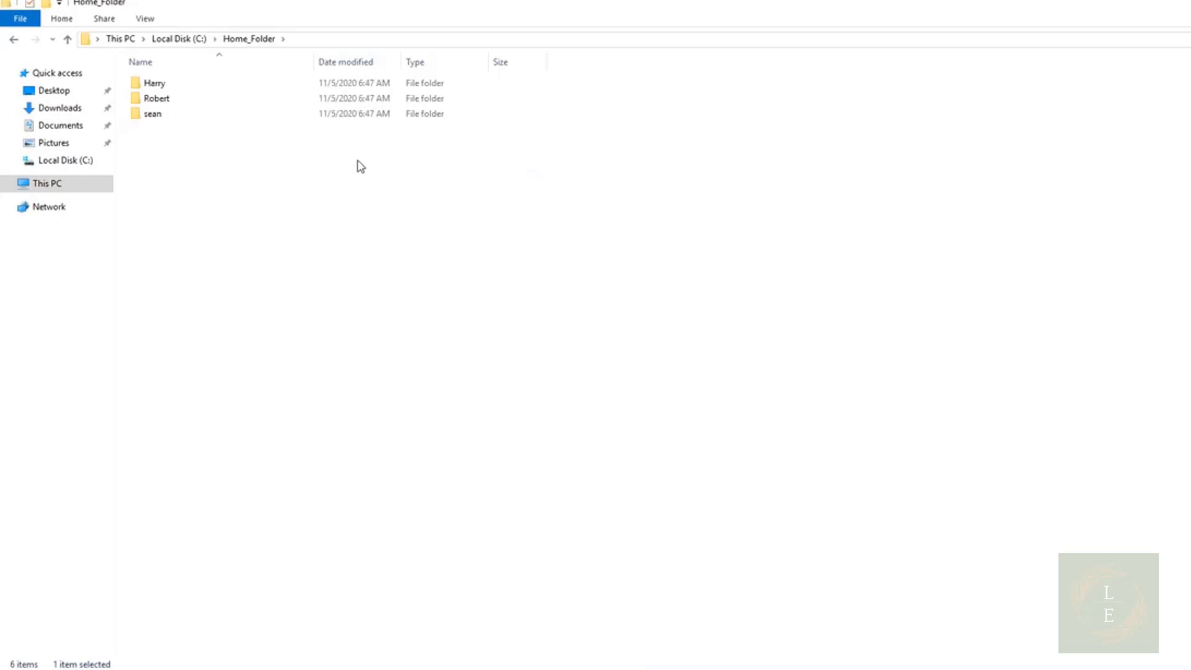
click(192, 90)
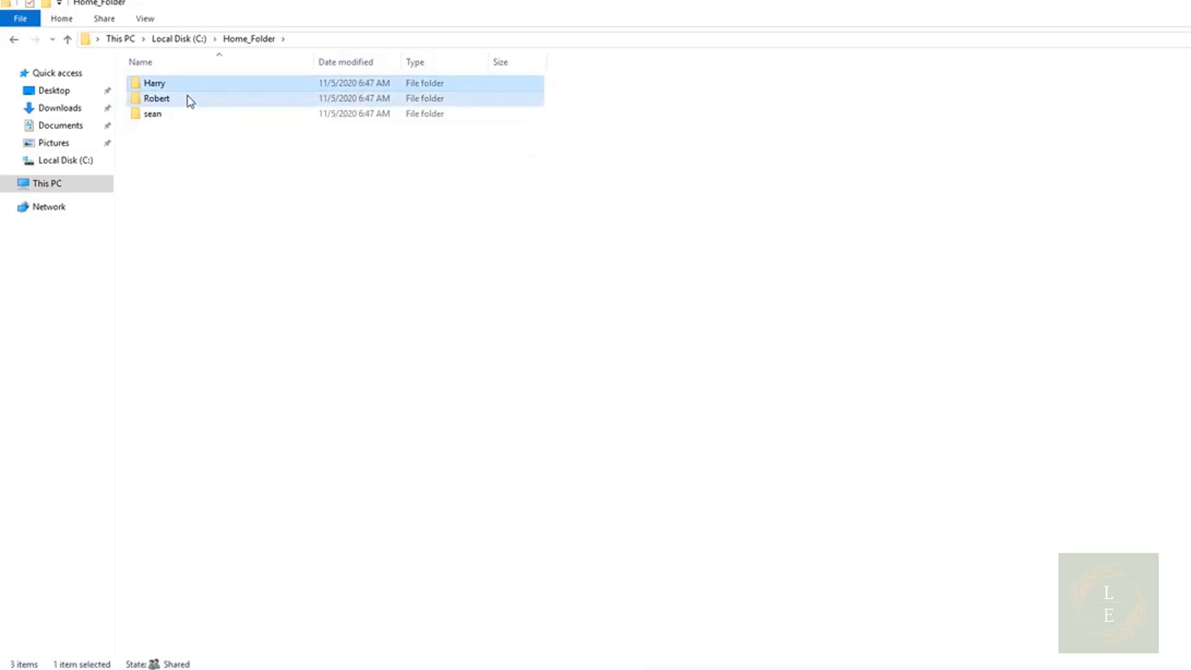
click(187, 99)
click(169, 123)
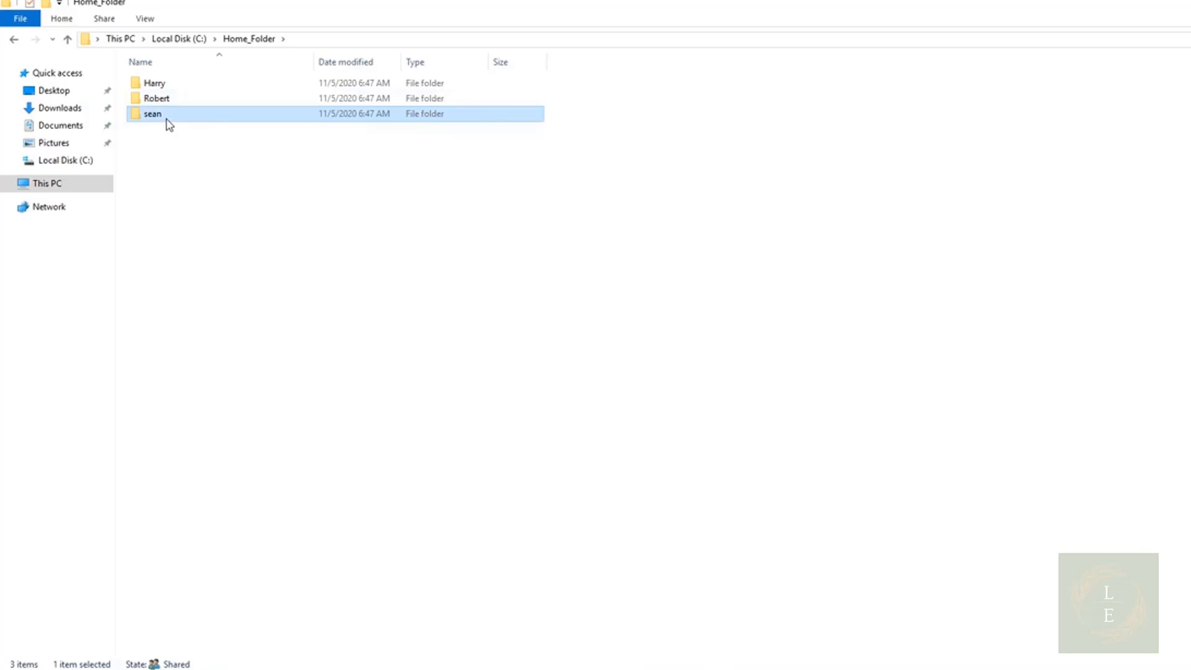
double_click(165, 85)
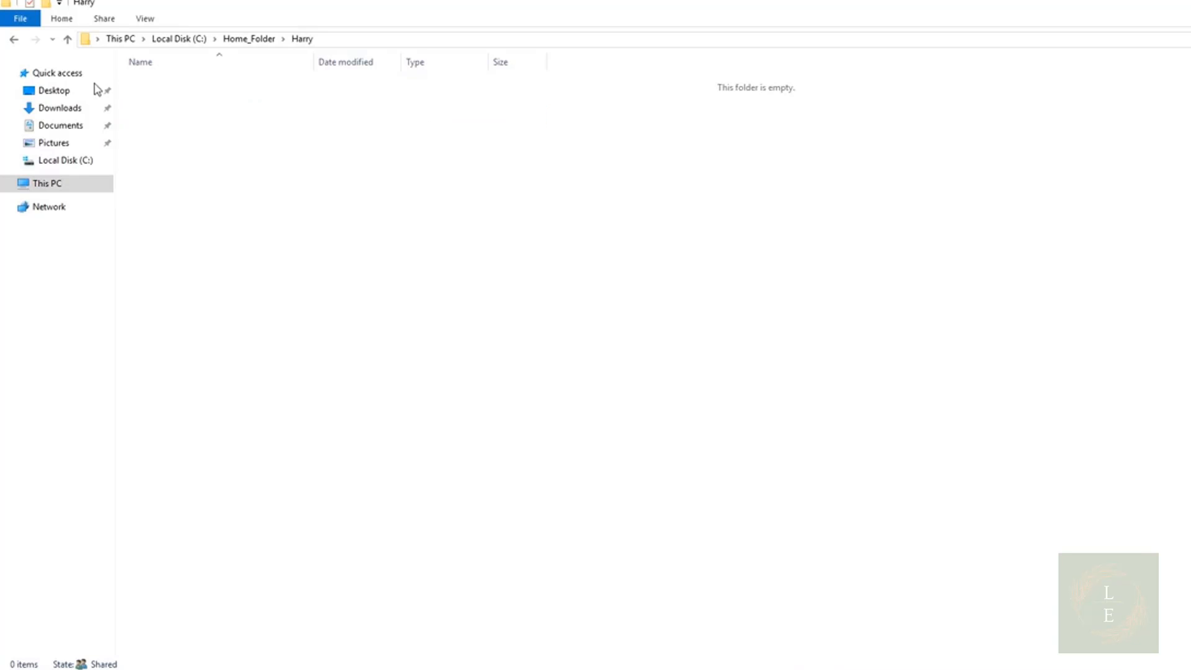
click(15, 40)
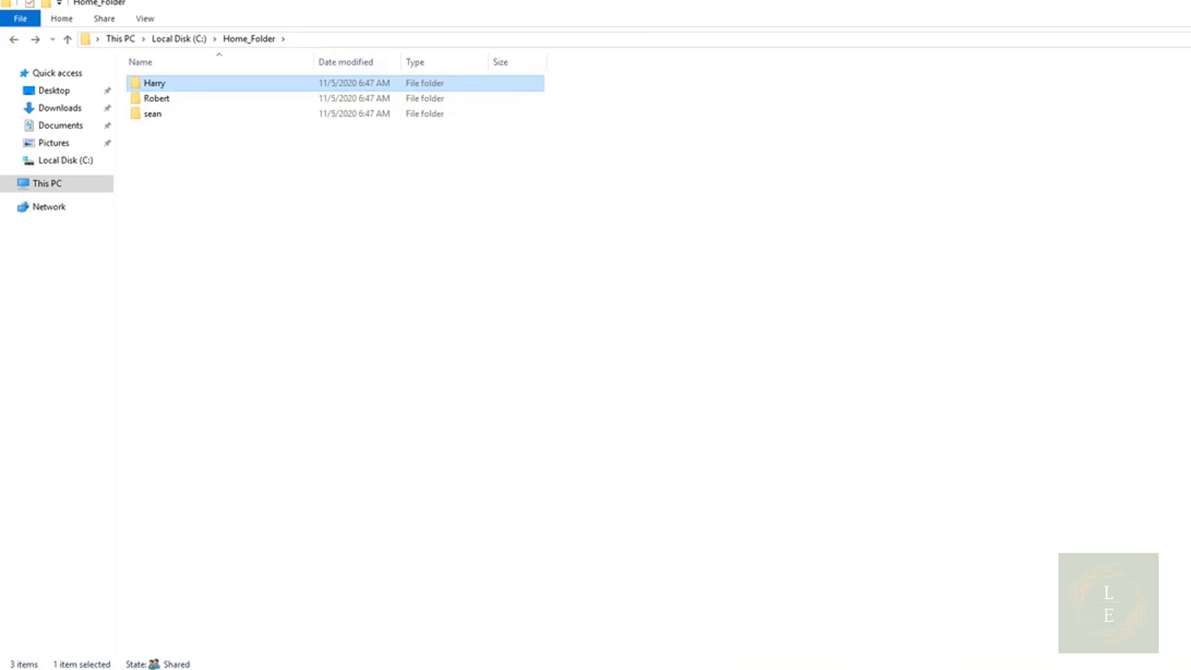
Switch to the Client2 virtual machine and sign in as the first user with the account password
key(alt+Tab)
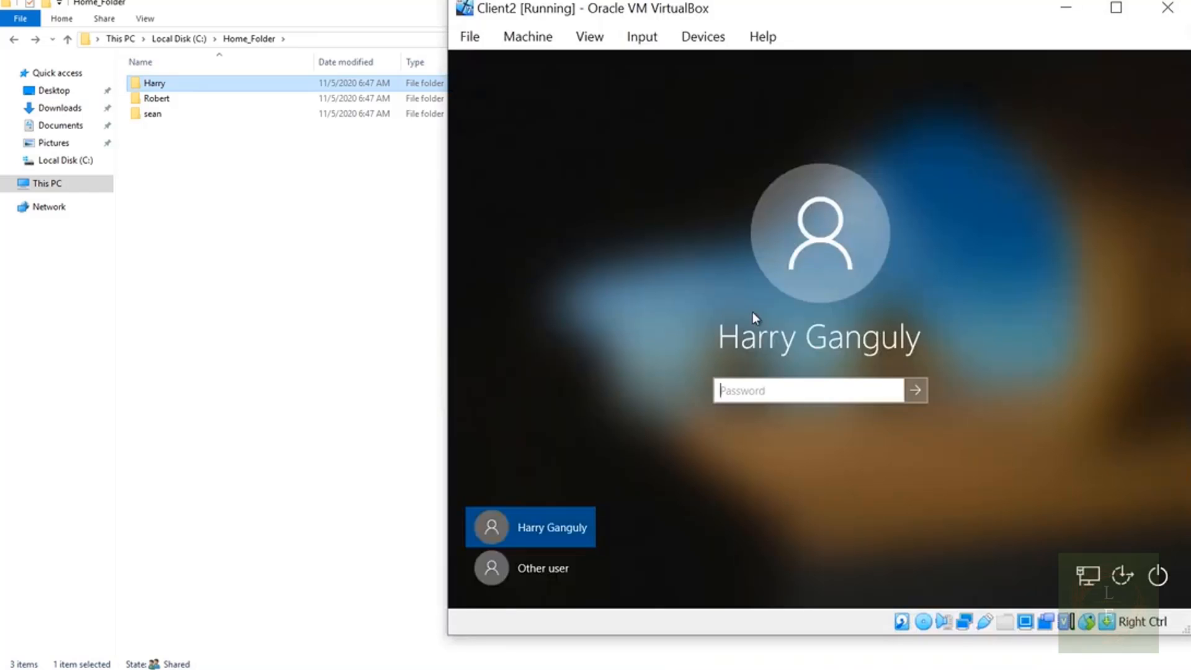
text(Pa$$w0rd)
key(Return)
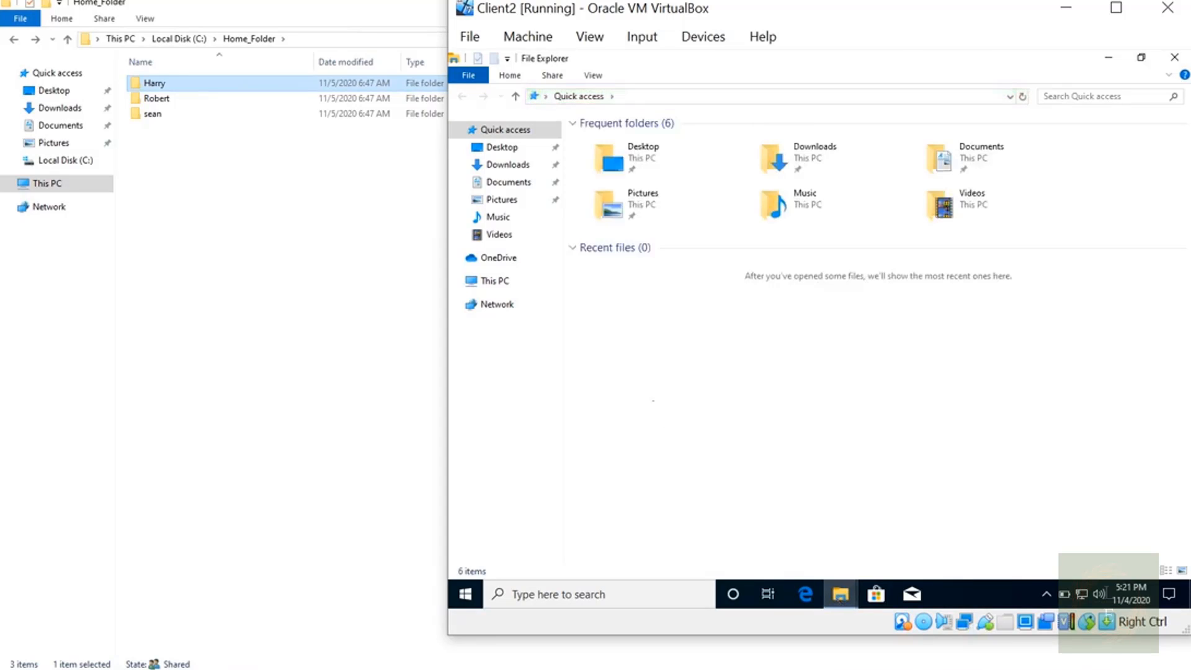
Open the mapped H: network drive on the client and create a new folder named Test in it
click(500, 282)
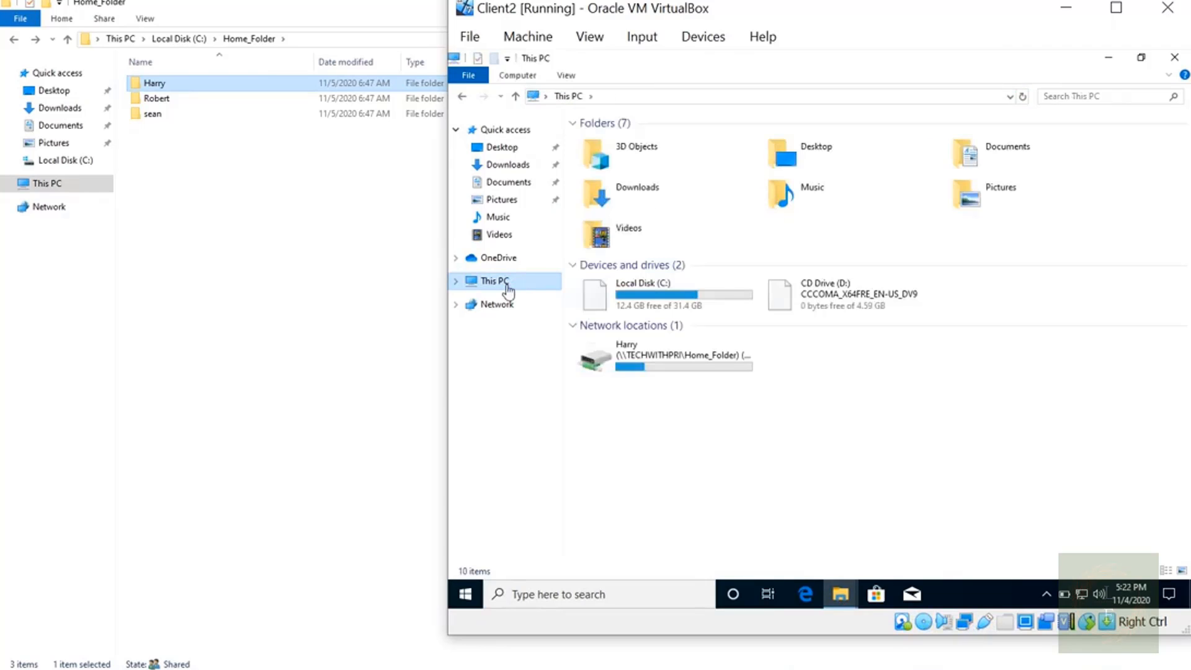
double_click(635, 365)
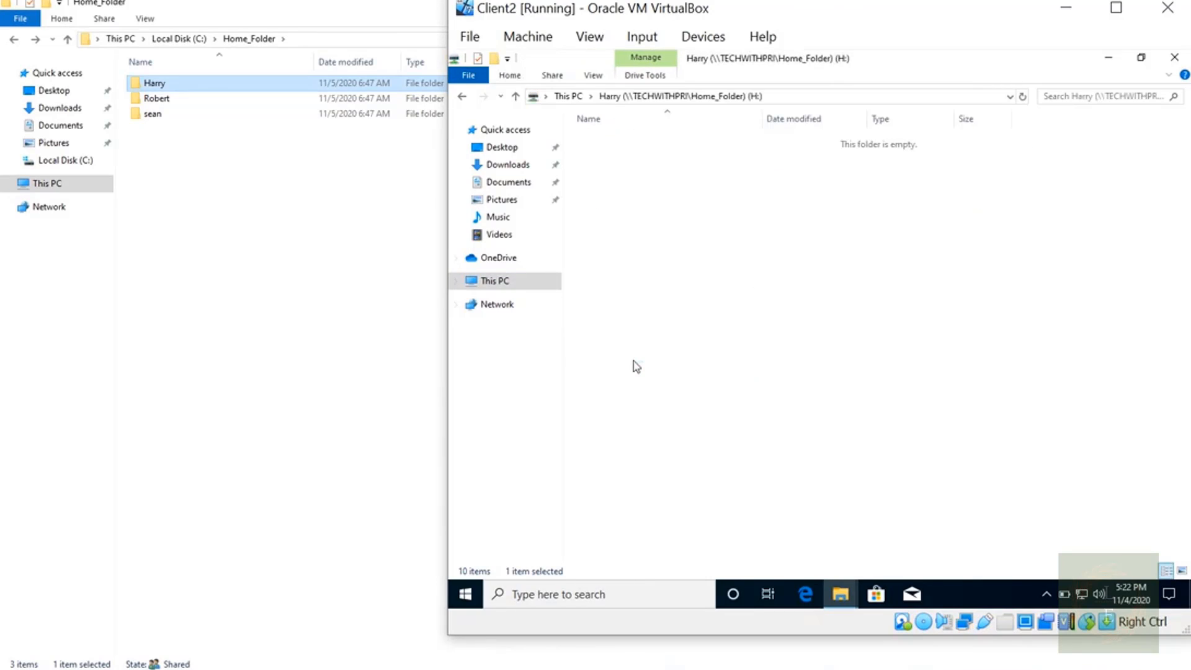
right_click(699, 261)
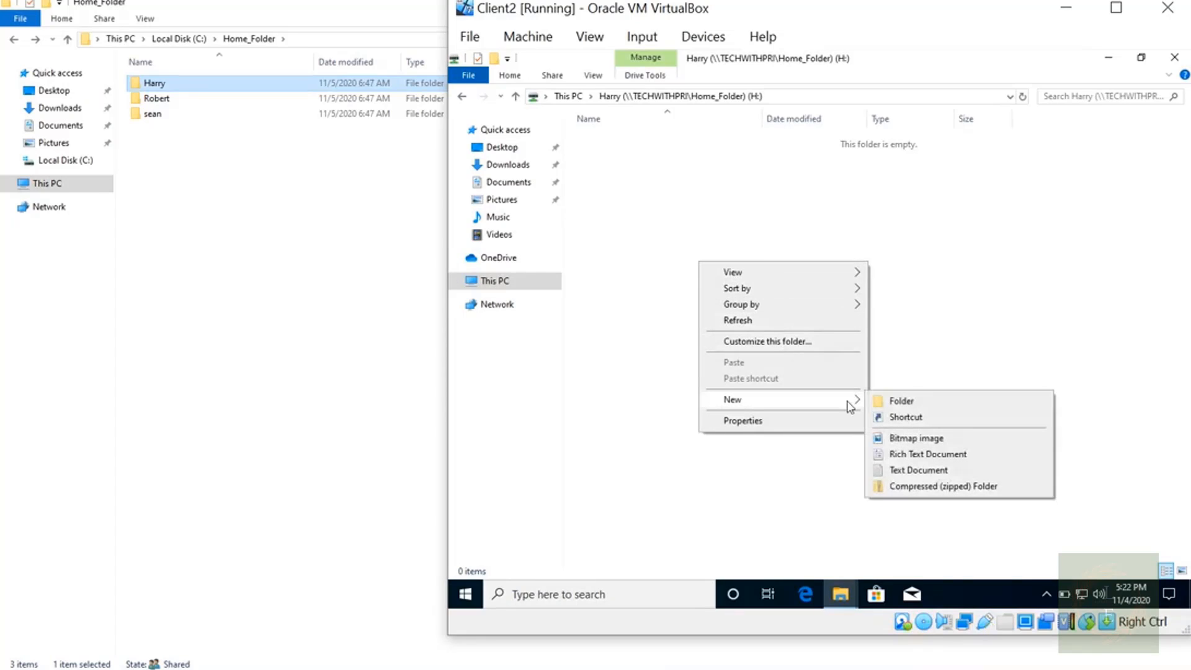
click(880, 402)
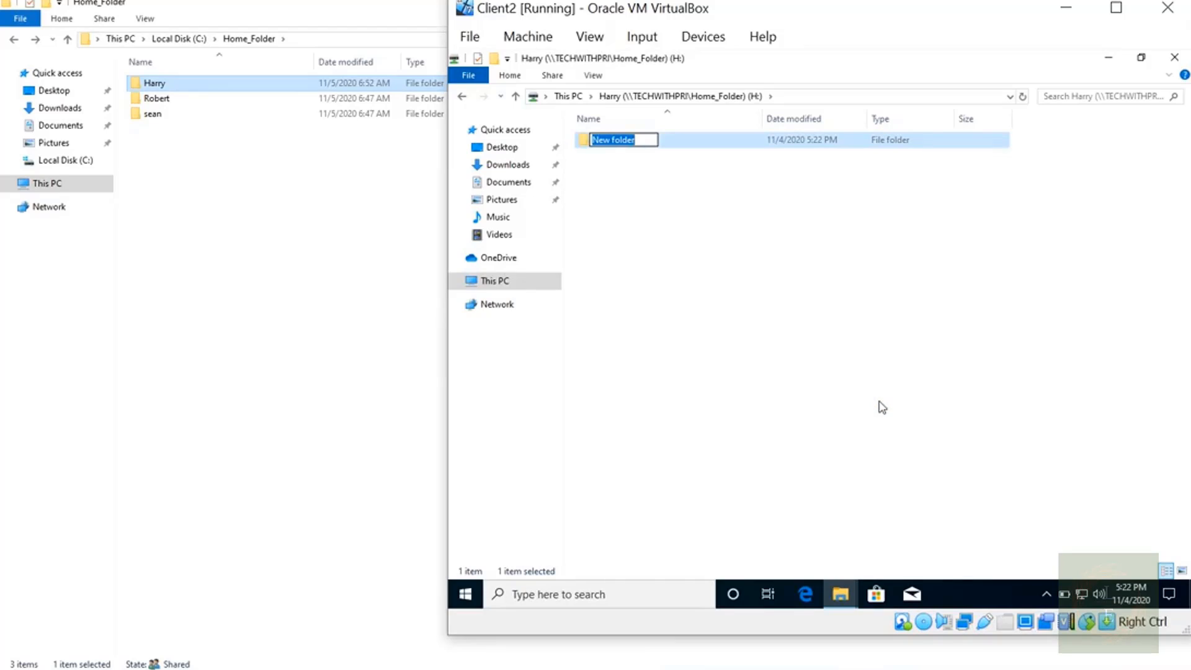
text(Test)
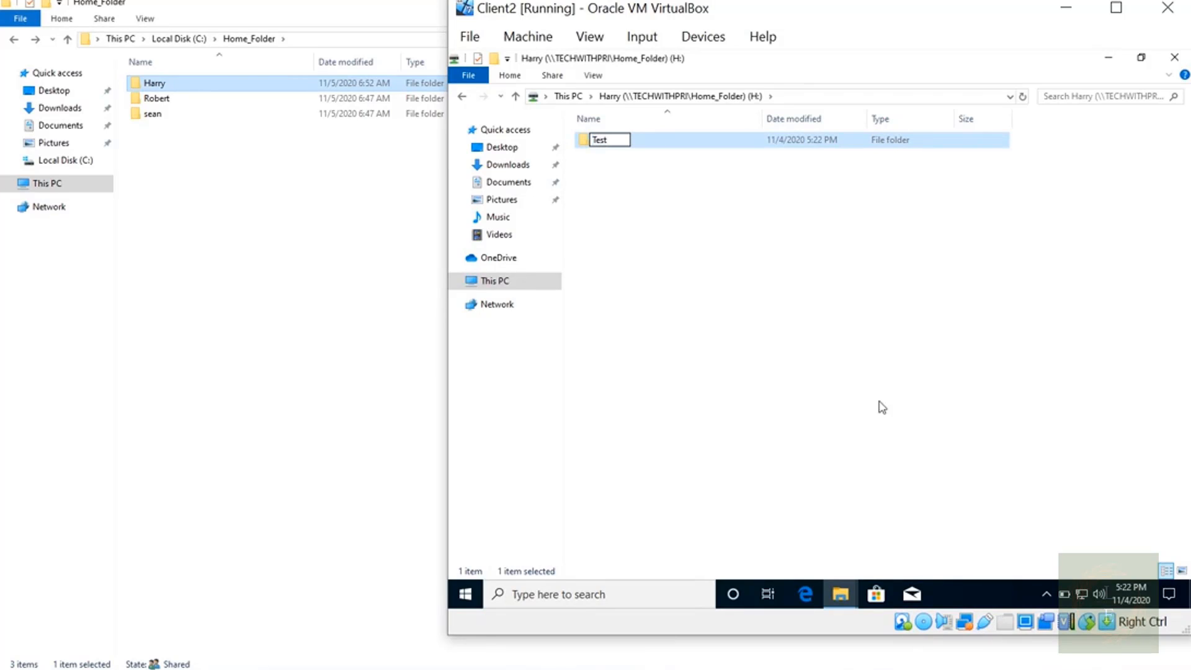
key(Return)
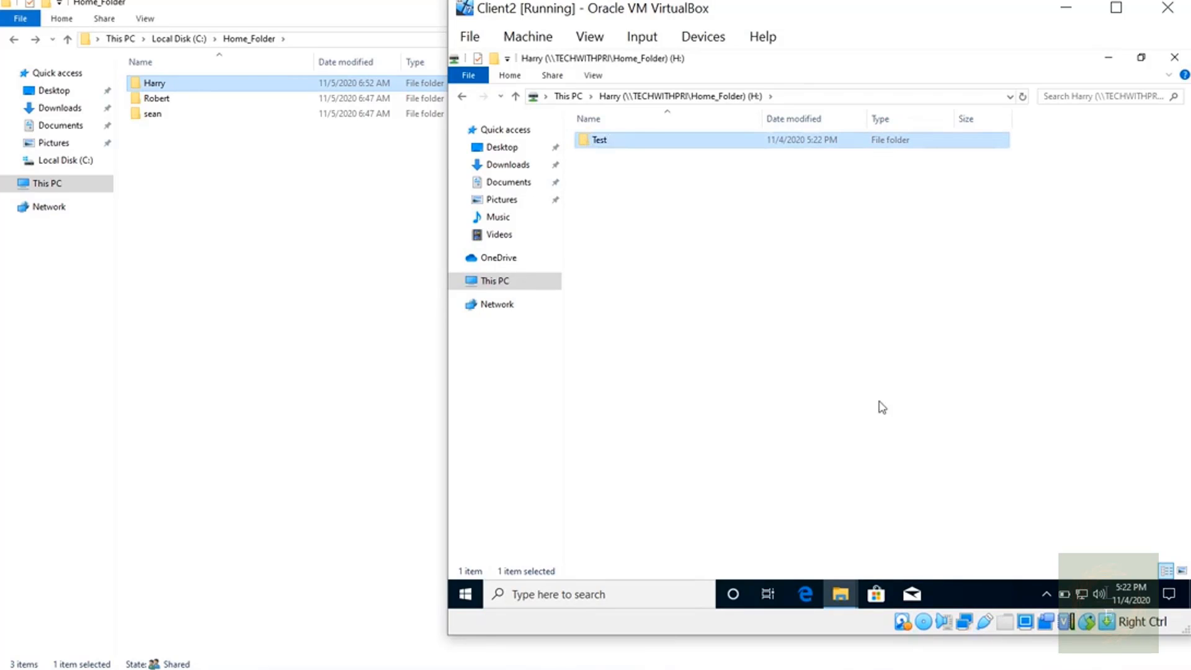
Open the first user's folder under Home_Folder on the server to check its contents
click(391, 343)
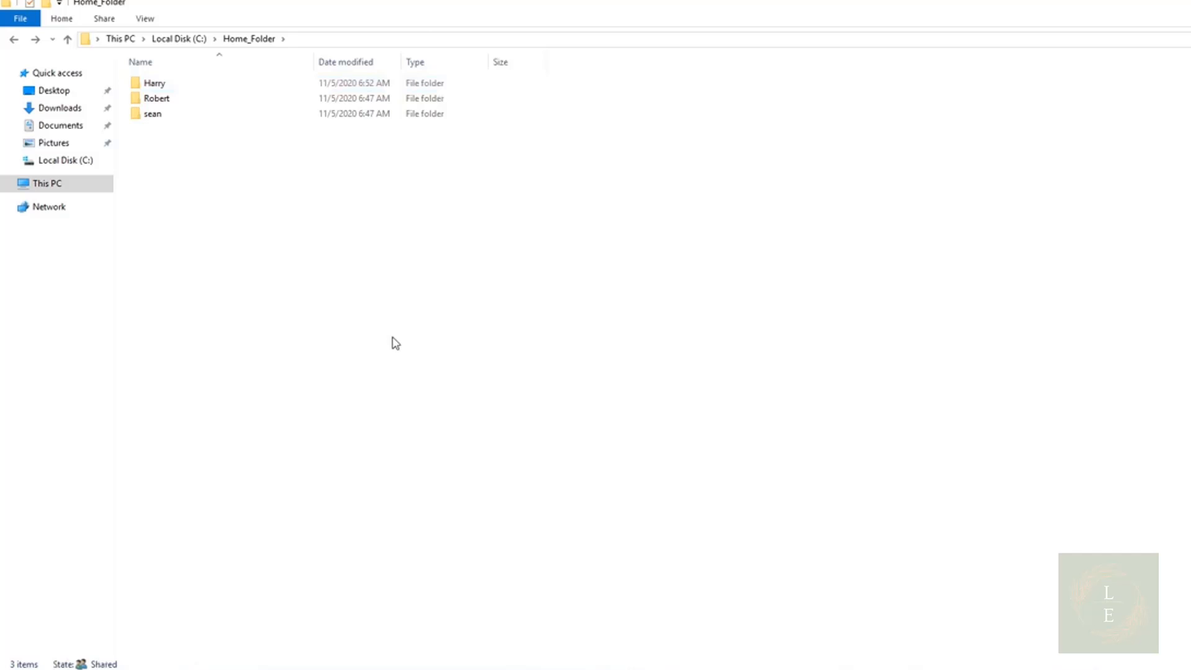
click(191, 97)
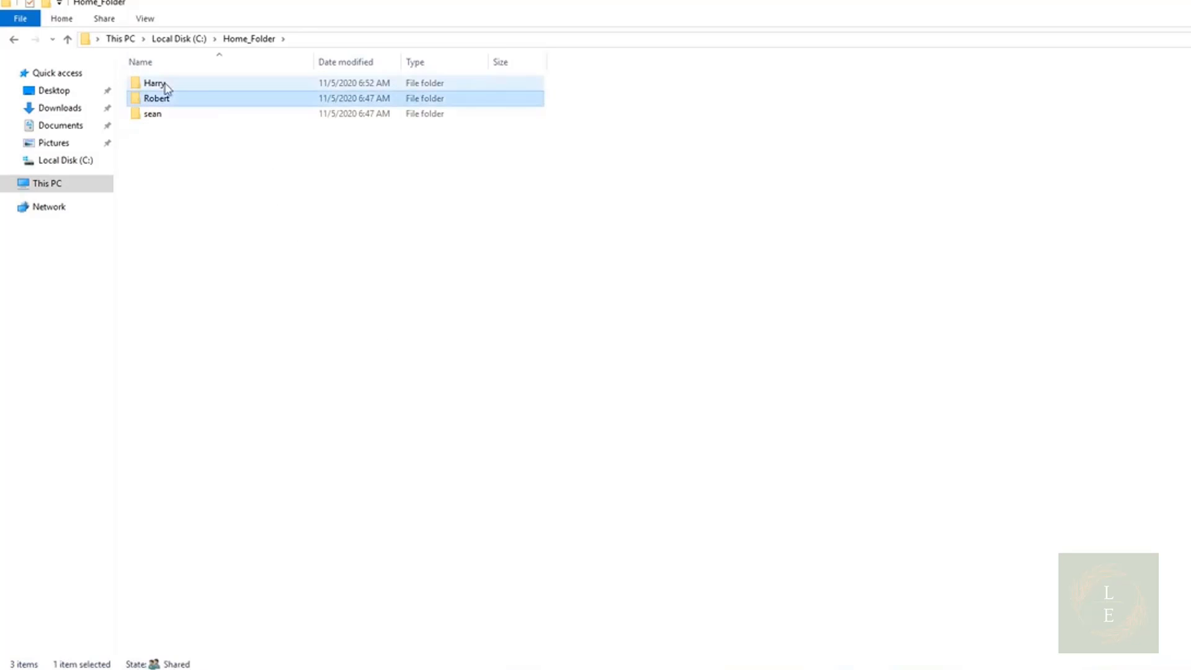
double_click(166, 87)
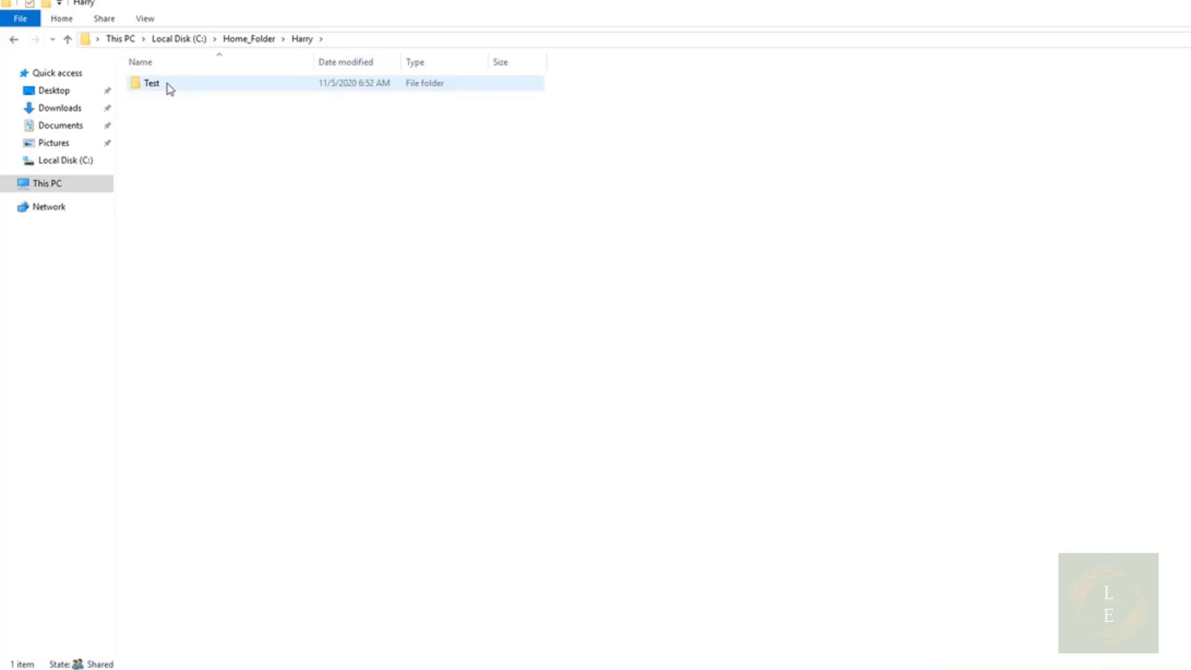
Return to the client, sign out, and choose to sign in as another user
key(alt+Tab)
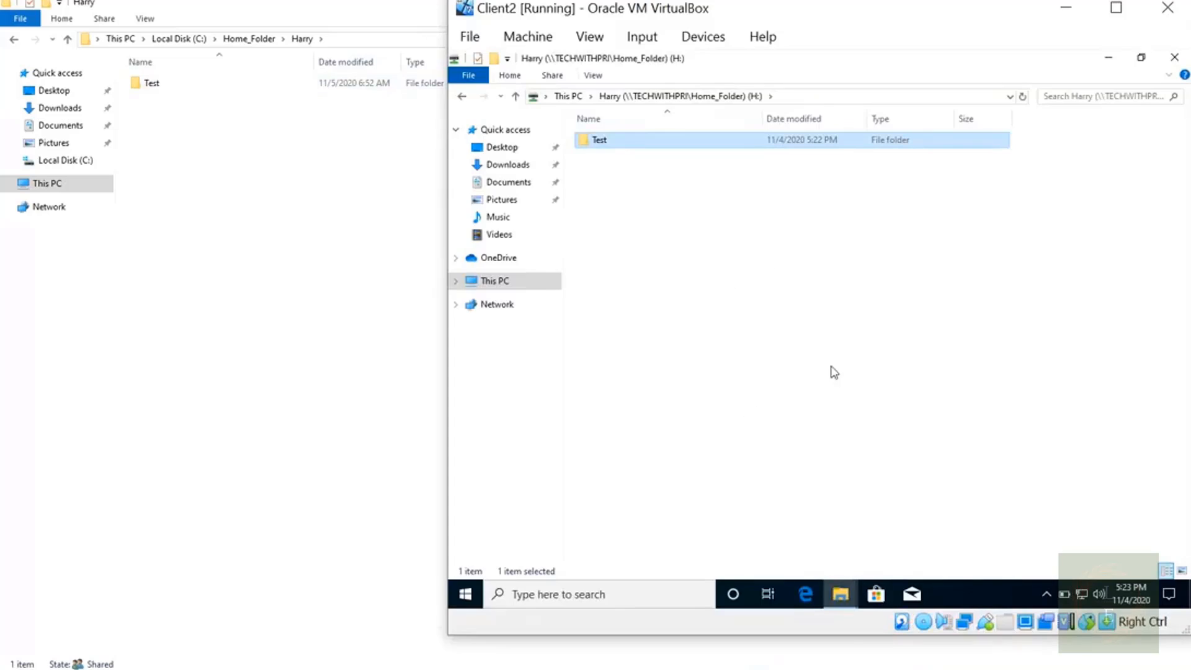
click(473, 594)
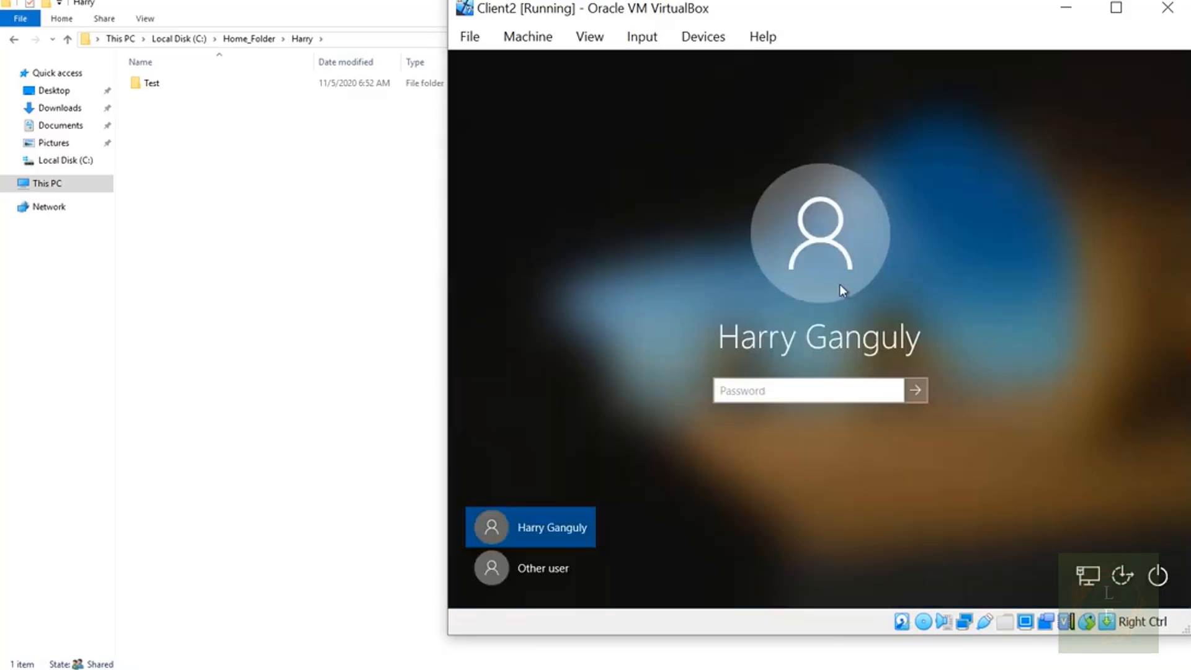
click(489, 557)
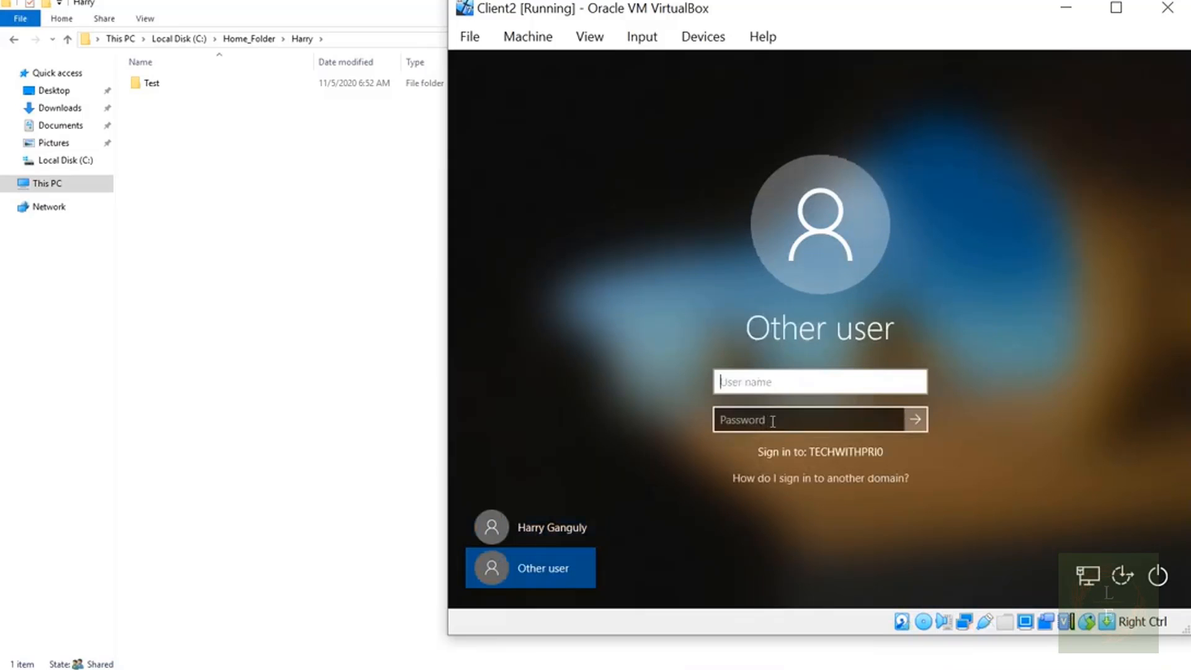
Sign in to the client with the second user's username and the account password
text(robert)
click(772, 421)
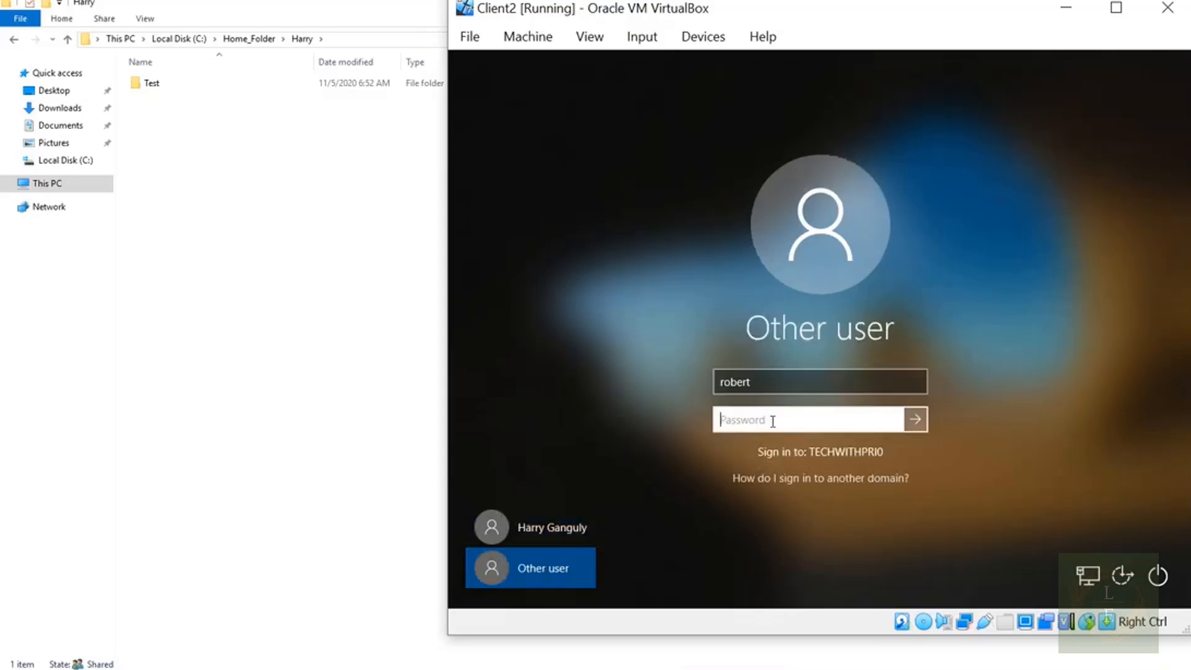
text(Password12)
key(Return)
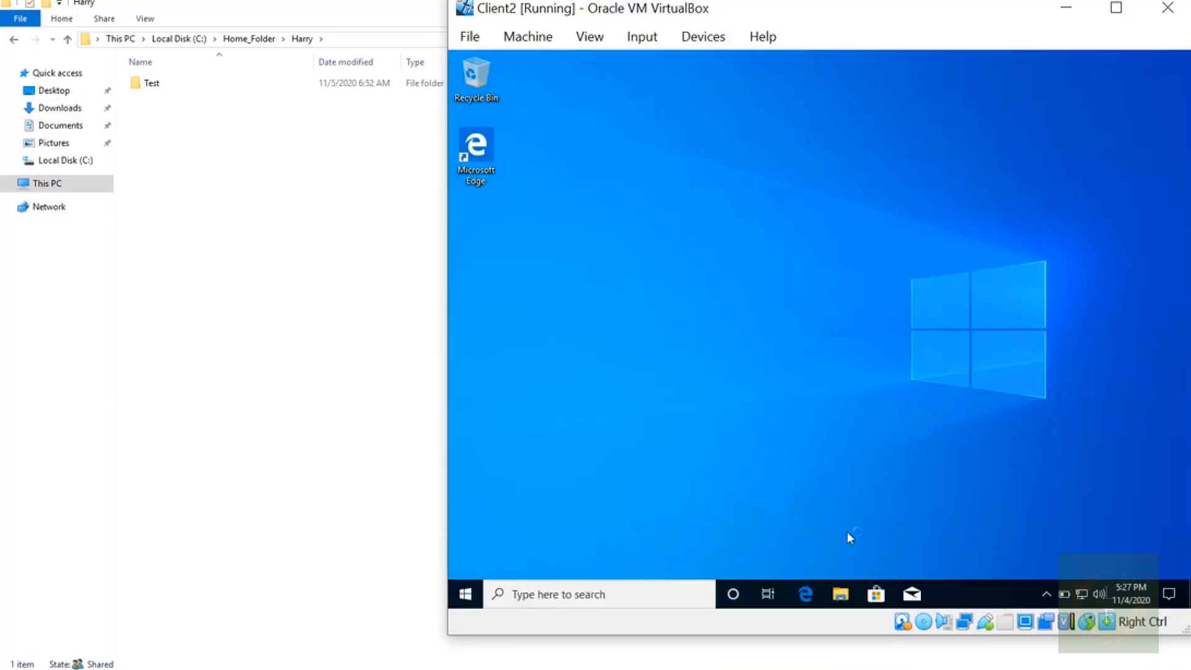
Open the mapped H: drive on the client and create a new text document named "Hi this is" plus the second user's name
click(842, 595)
click(607, 324)
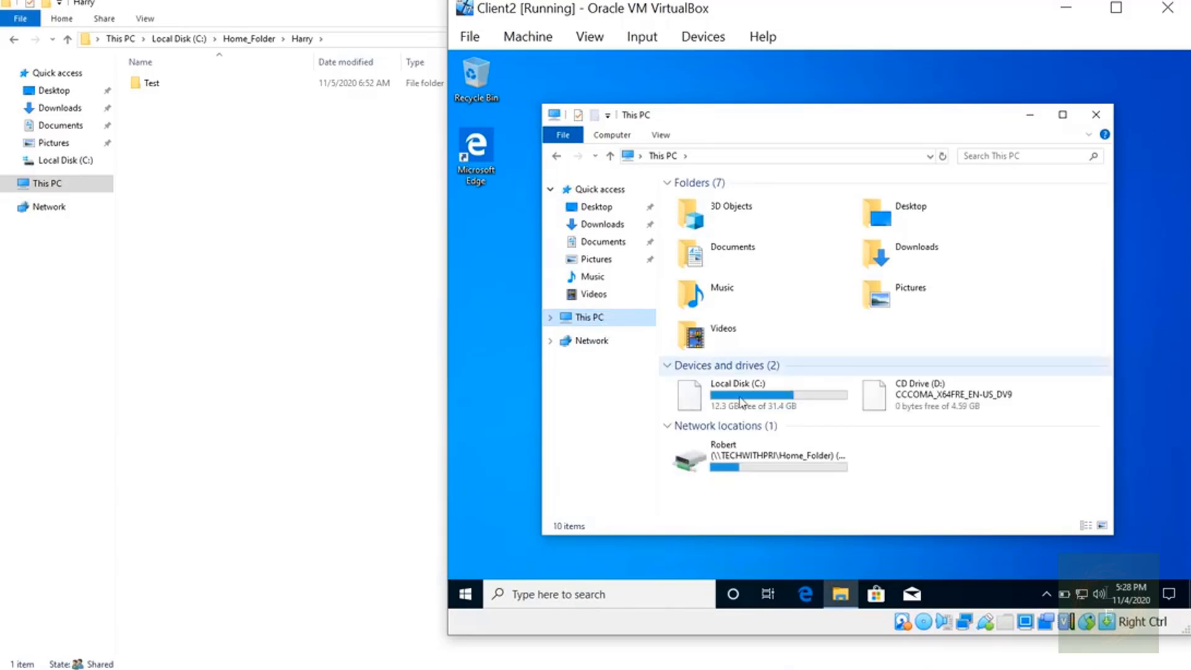
click(713, 474)
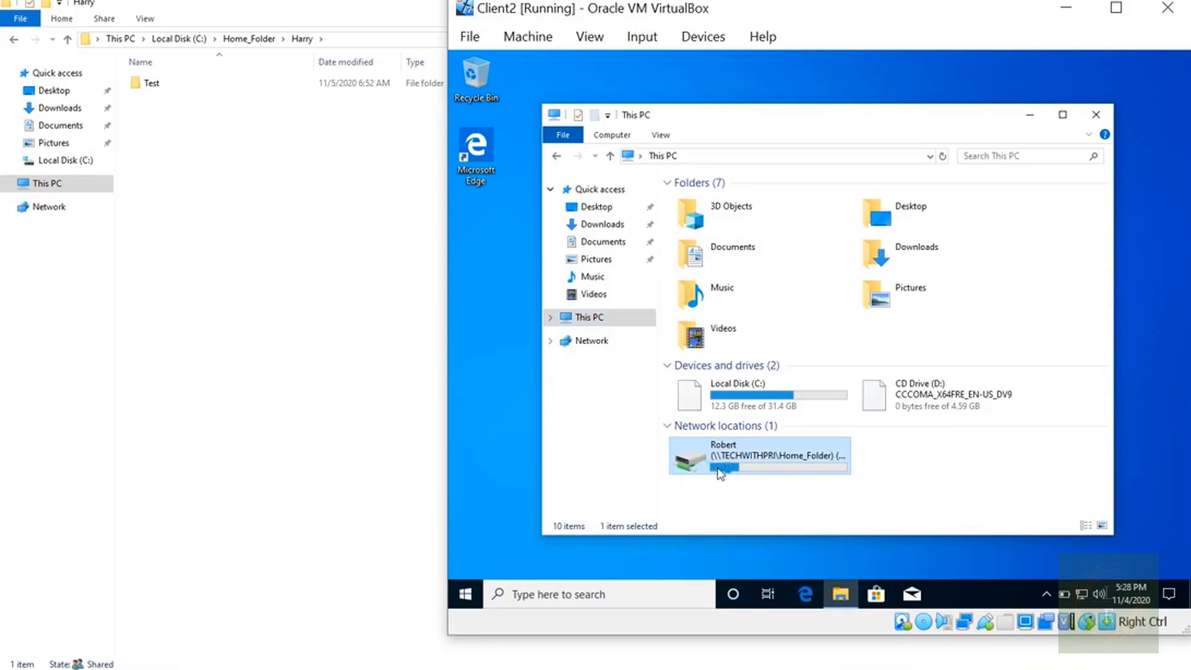
double_click(720, 474)
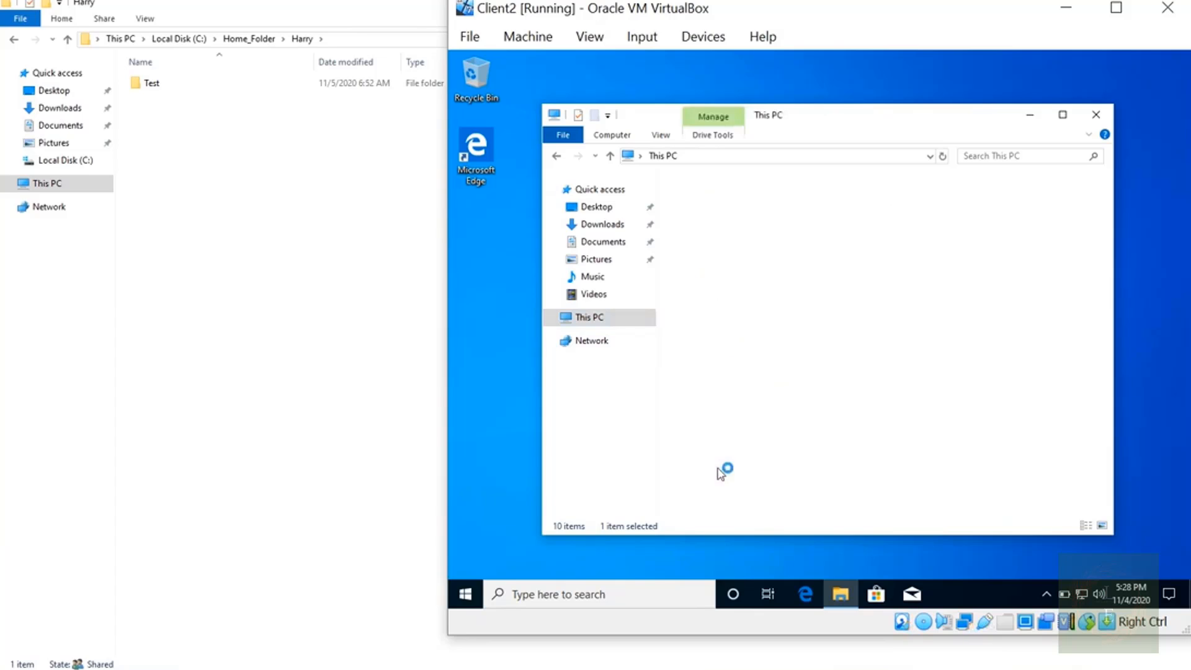
right_click(785, 292)
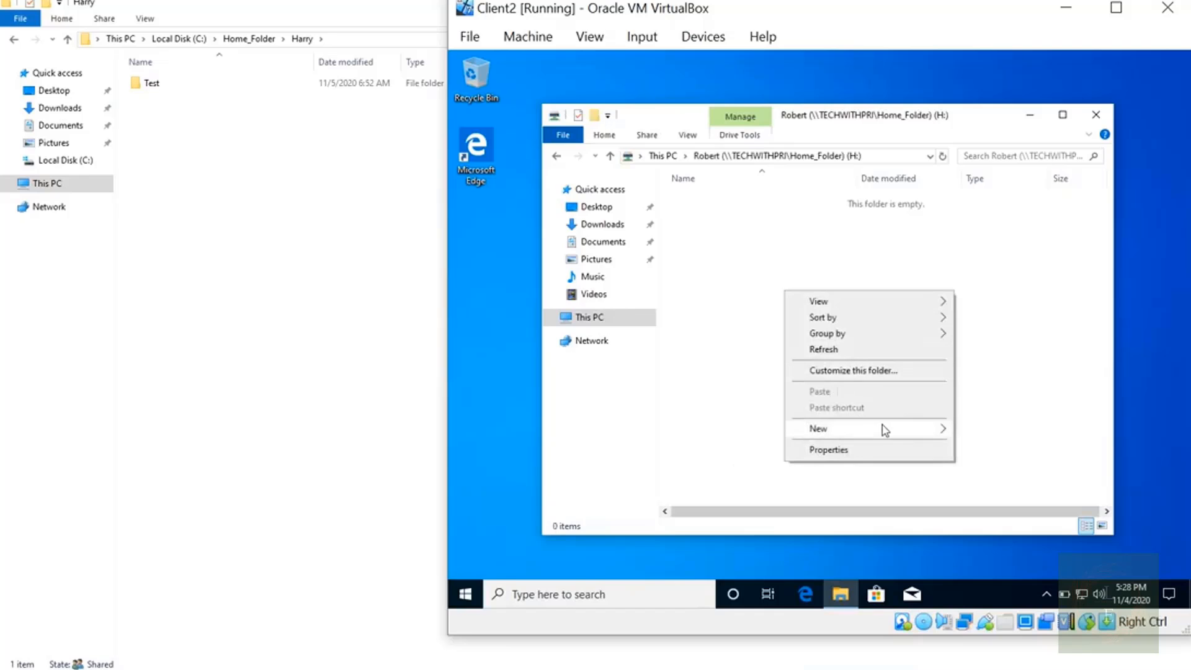
mouse_move(924, 429)
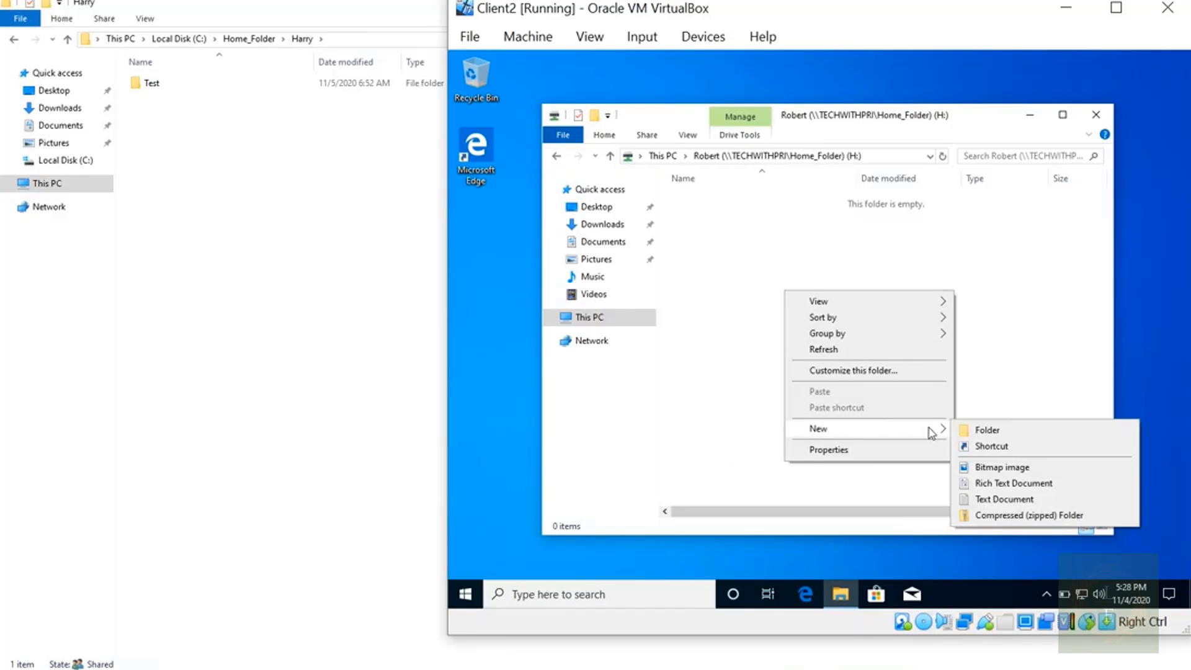
click(1001, 500)
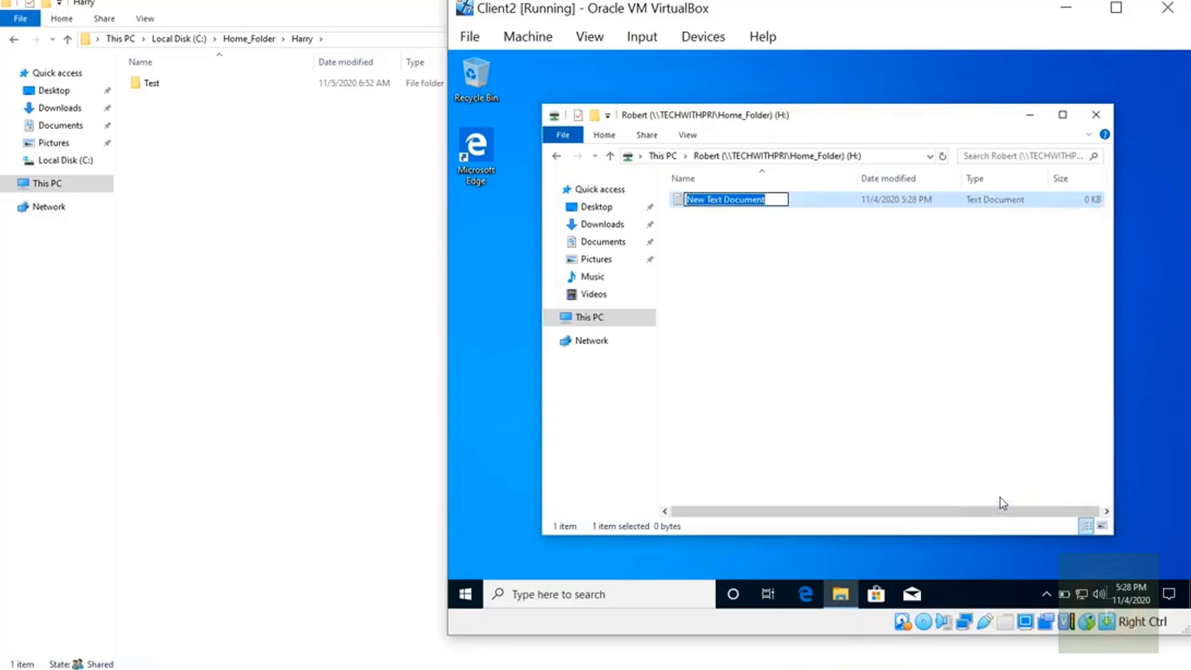
text(Hi this)
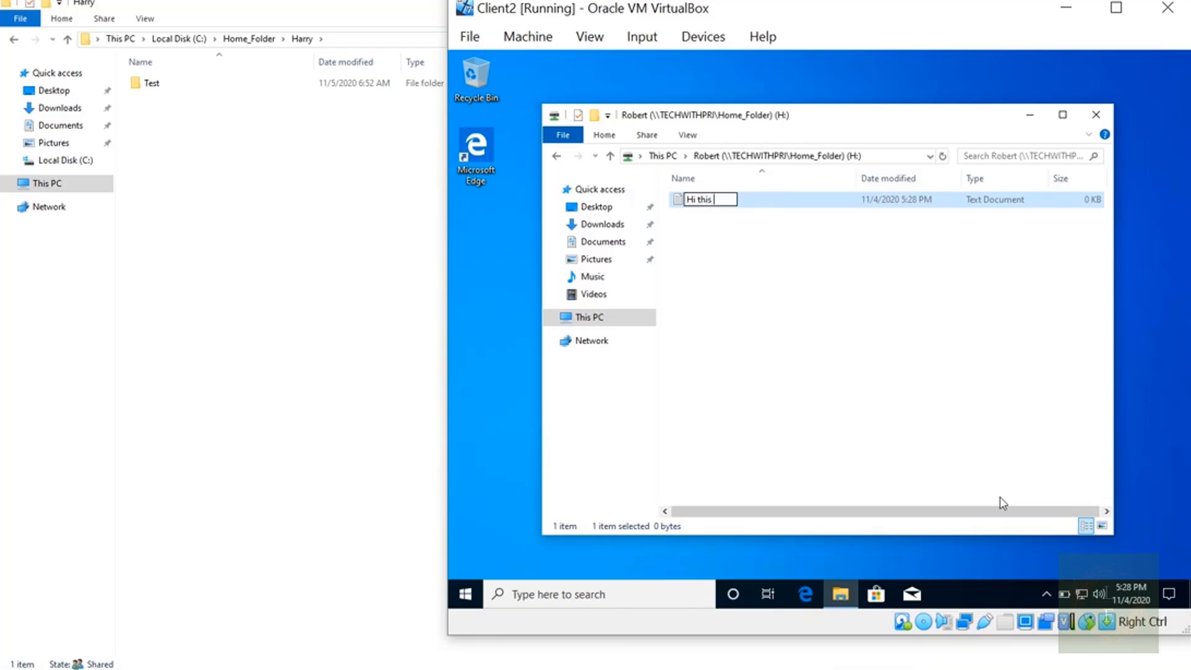
text( is Robert)
key(Return)
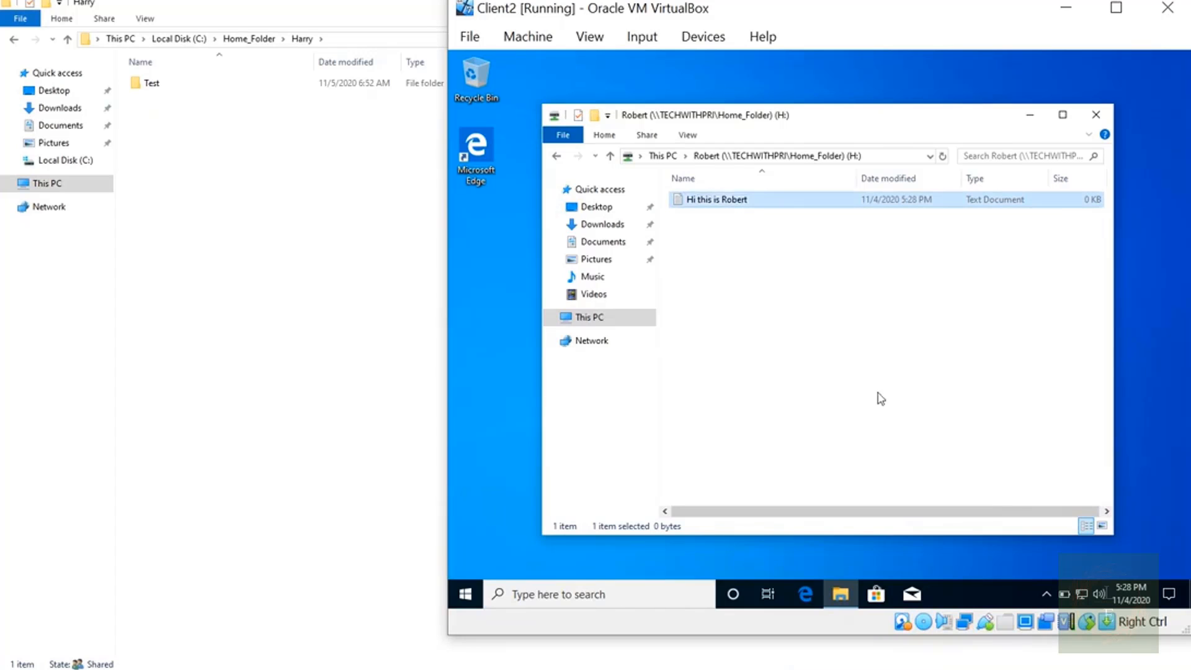
Switch to the server, go back to Home_Folder, and open the second user's folder to check its contents
click(289, 213)
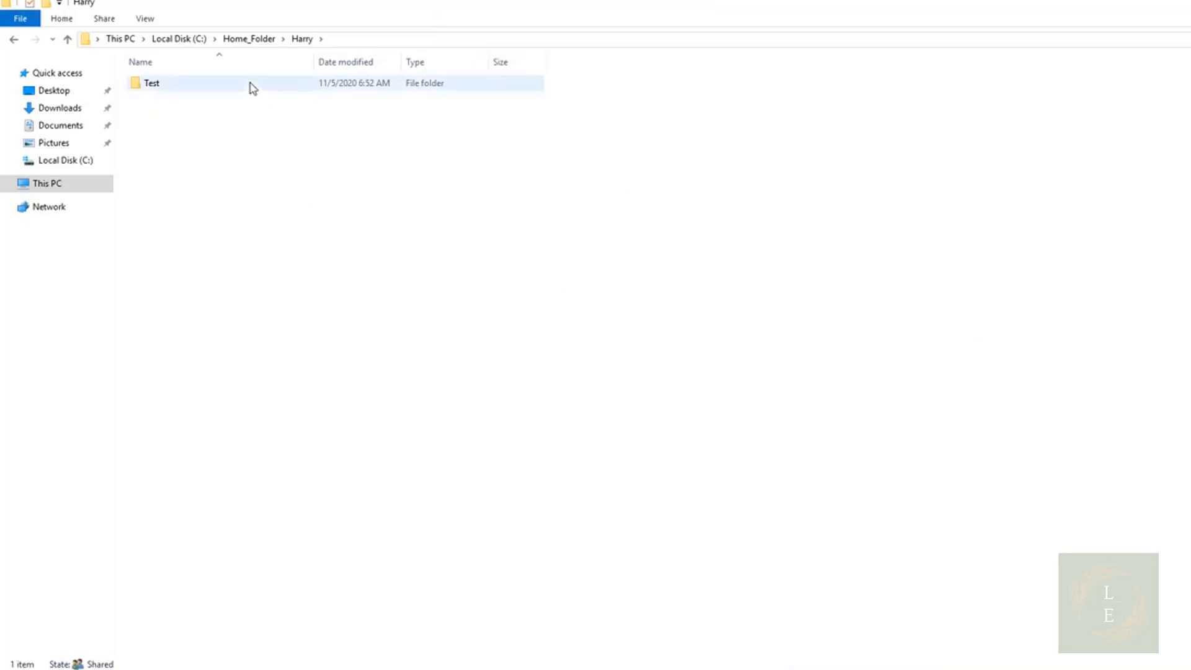
click(248, 41)
double_click(207, 100)
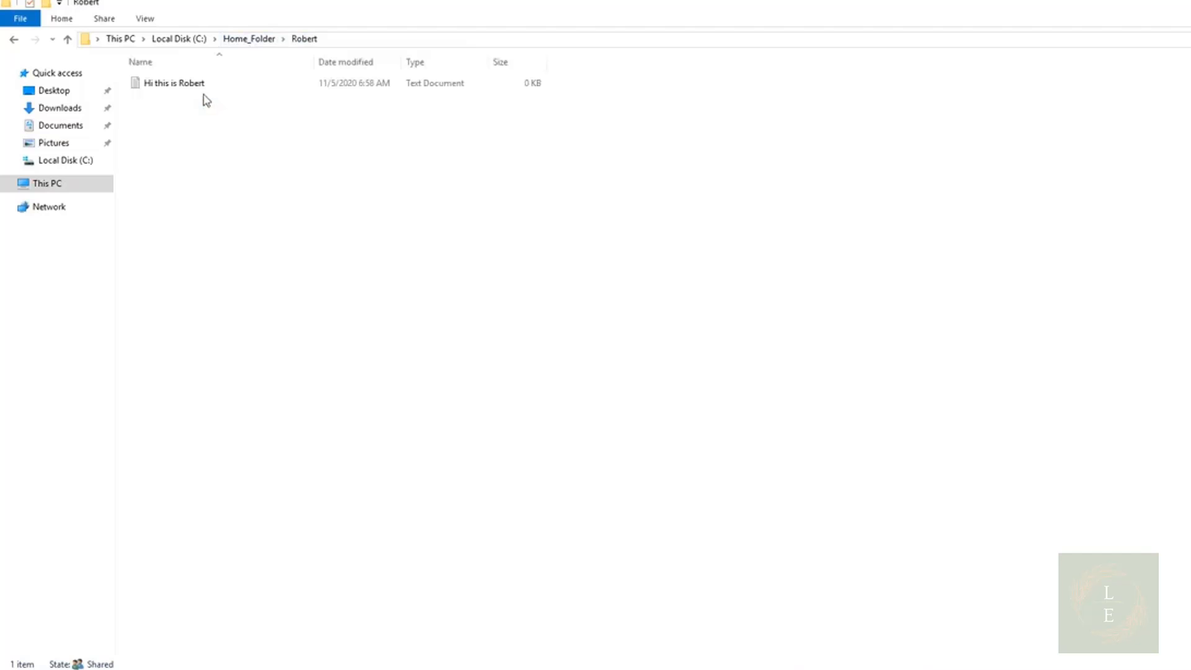